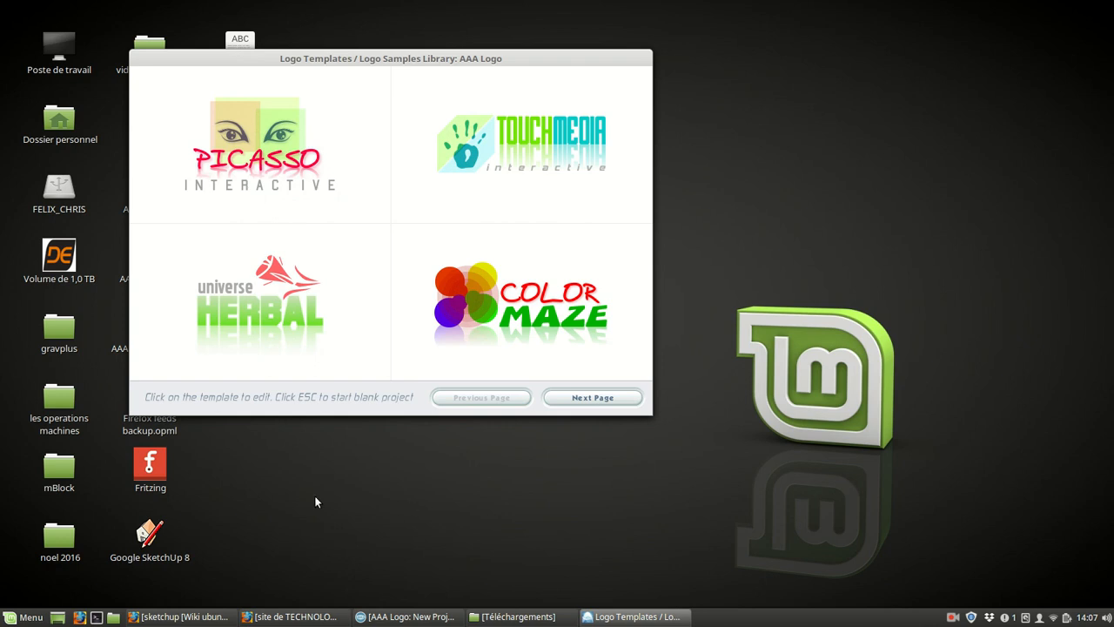
Start from the Touchmedia Interactive logo template and remove the light blue shape behind the handprint.
left_click(528, 153)
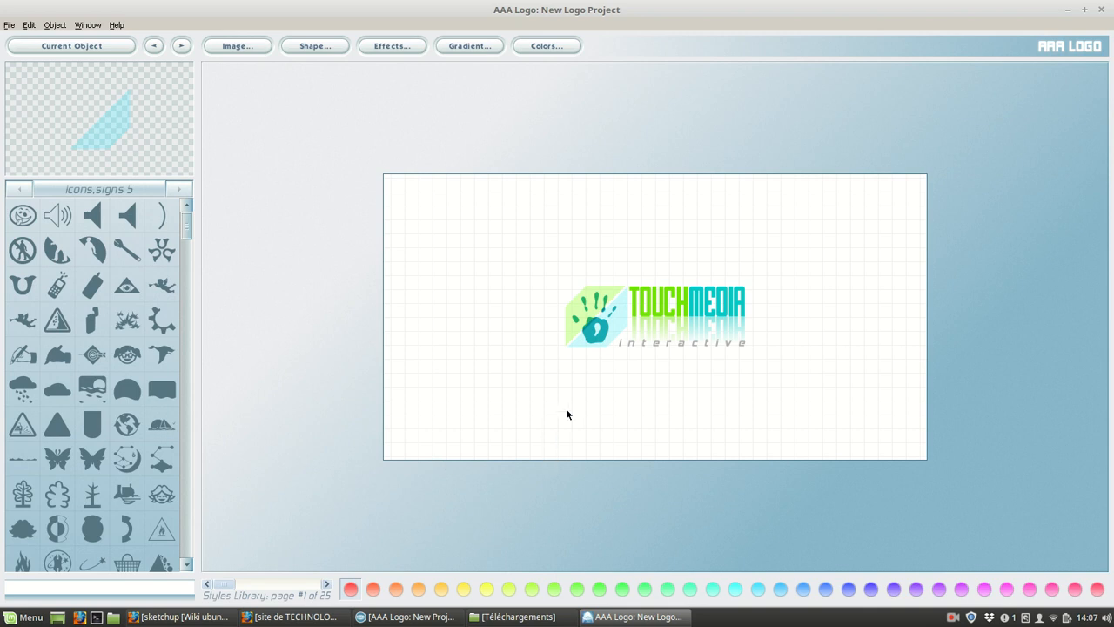
mouse_move(601, 314)
left_mouse_down()
mouse_move(577, 309)
mouse_move(601, 313)
left_mouse_up()
left_click(676, 312)
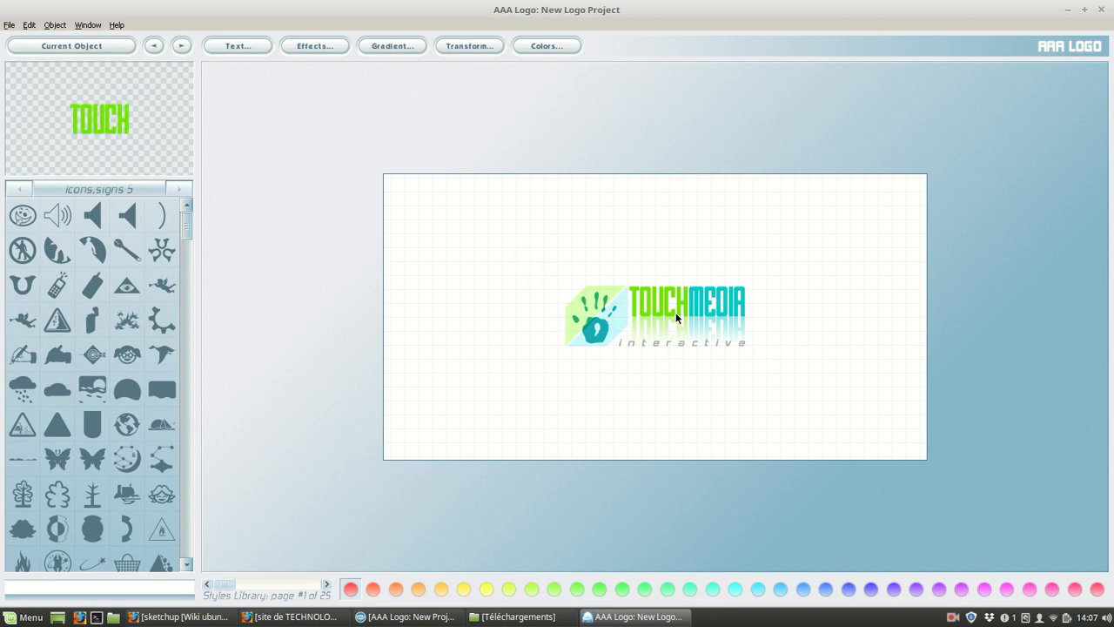
left_click(614, 321)
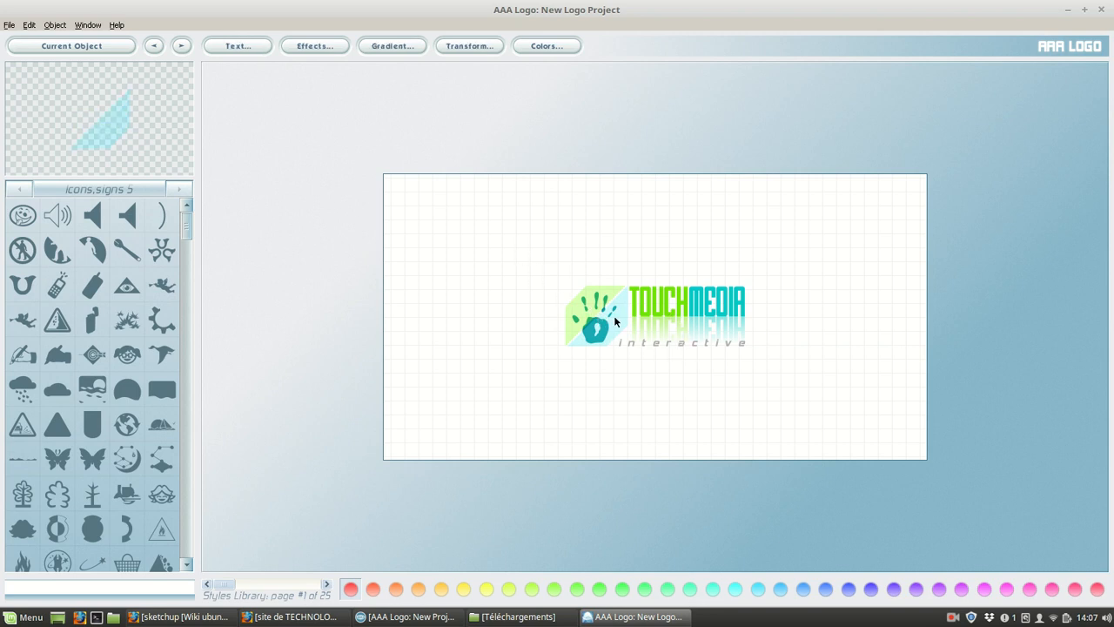
left_click(53, 25)
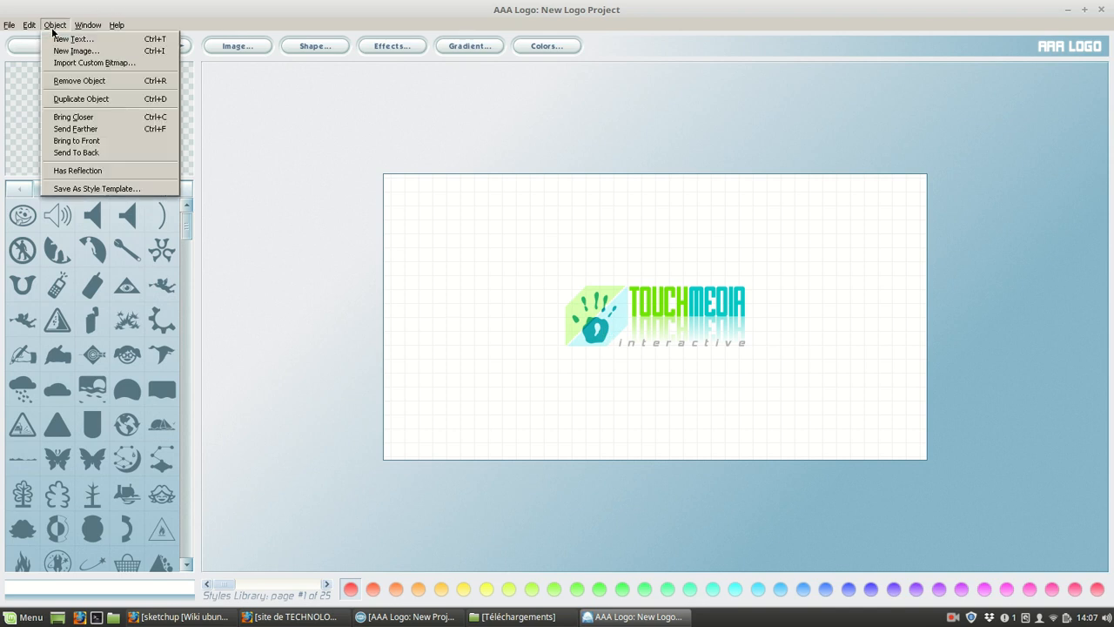
left_click(78, 81)
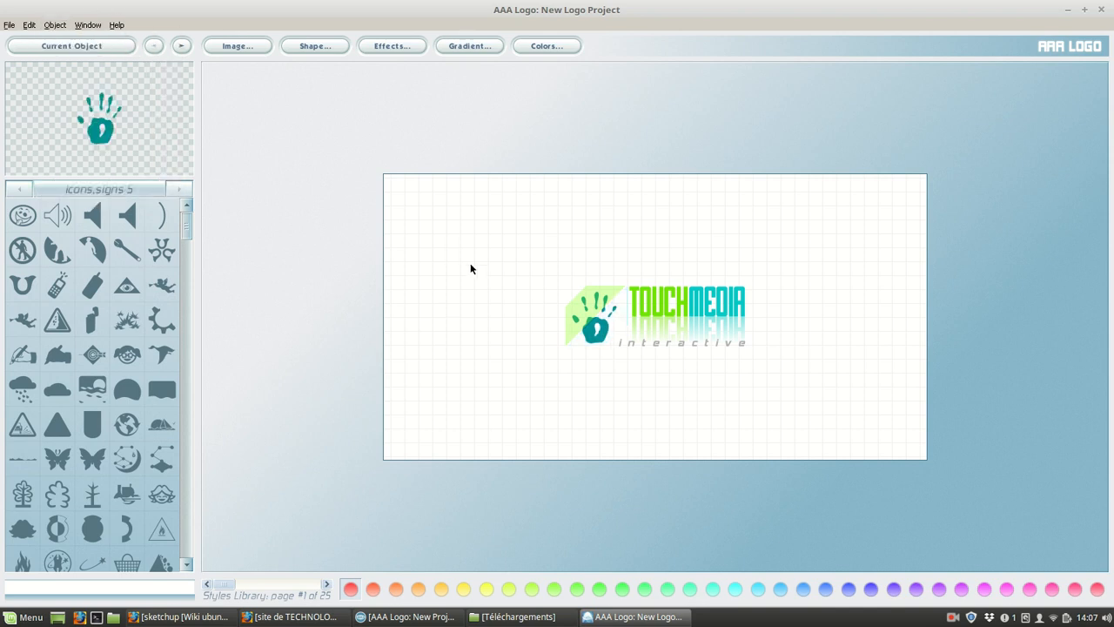
Delete the handprint, the green shape and the TOUCH, MEDIA and interactive texts to empty the canvas.
left_click(597, 324)
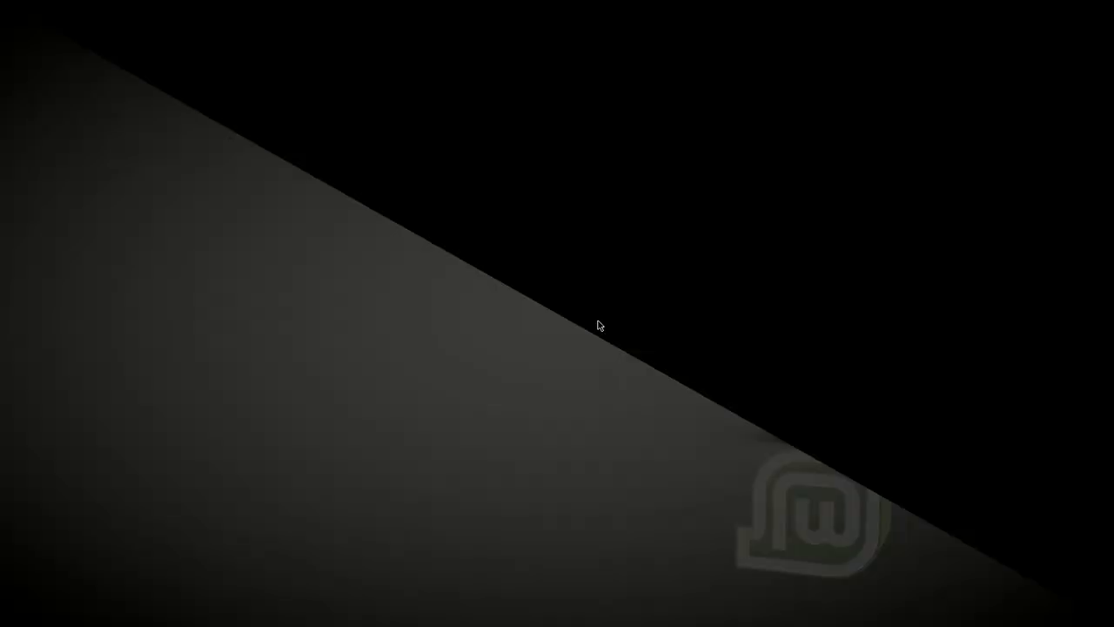
key("Delete")
key("Delete")
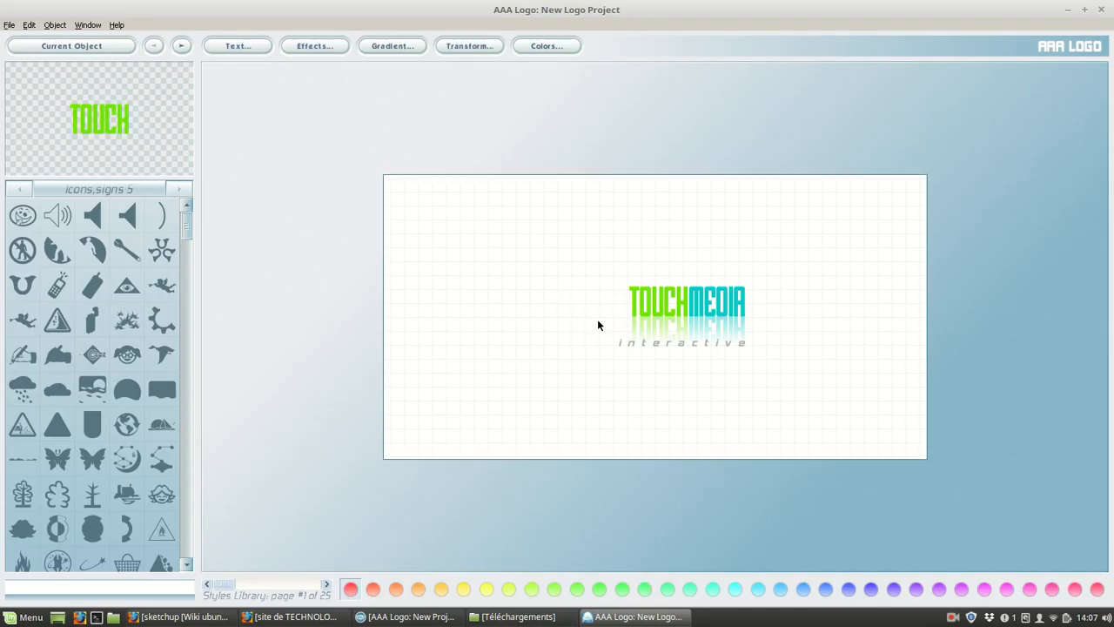
key("Delete")
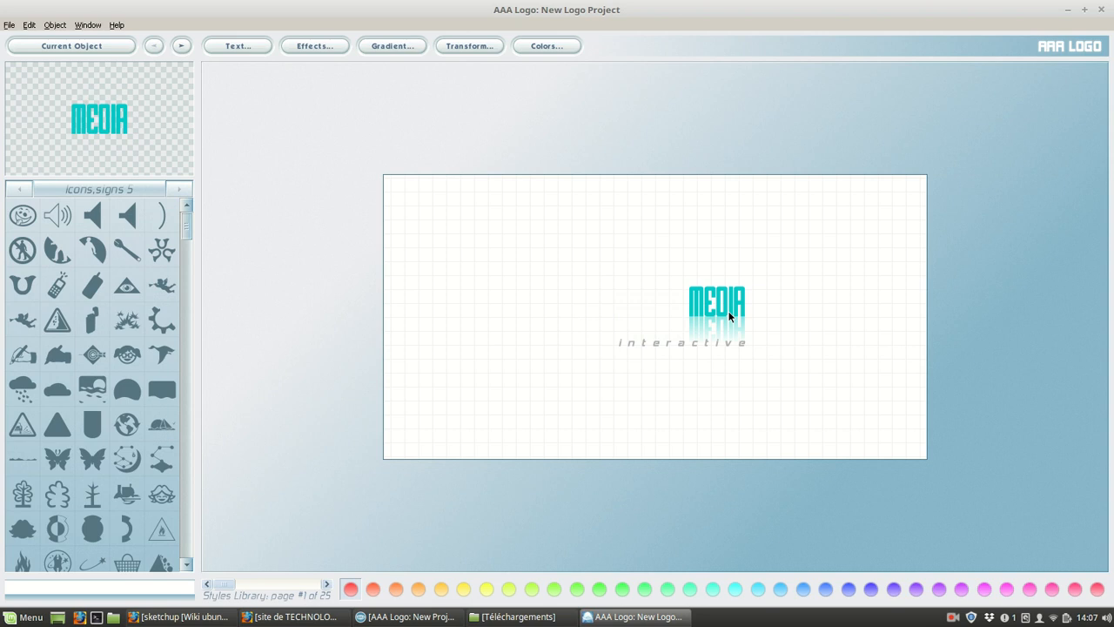
key("Delete")
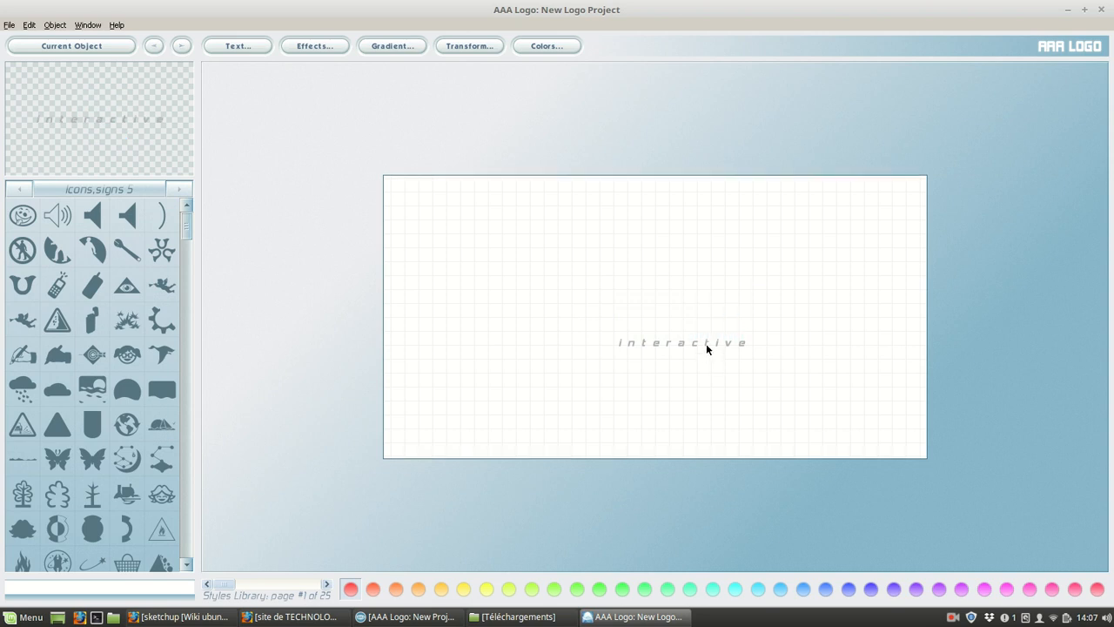
key("Delete")
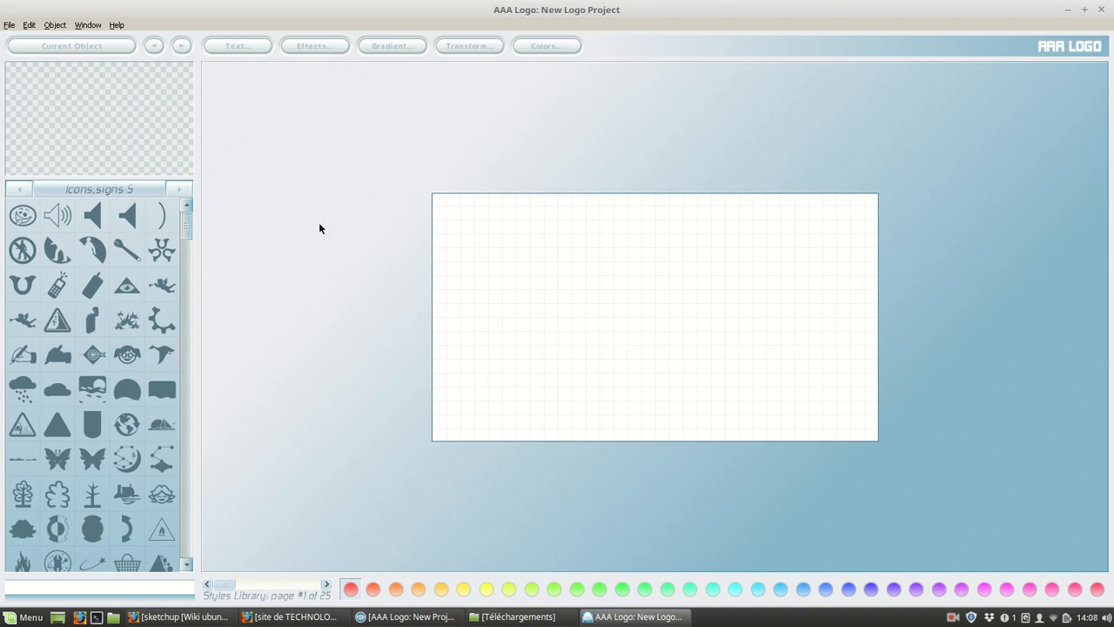
Add a new image object with the default settings and move it to the left part of the canvas.
left_click(55, 25)
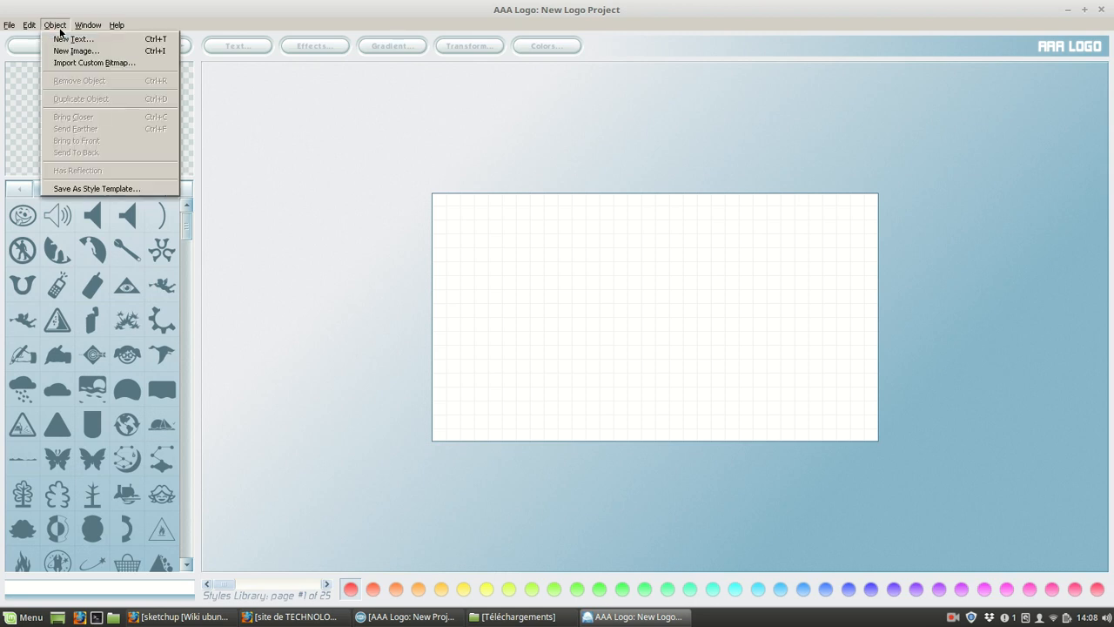
left_click(72, 51)
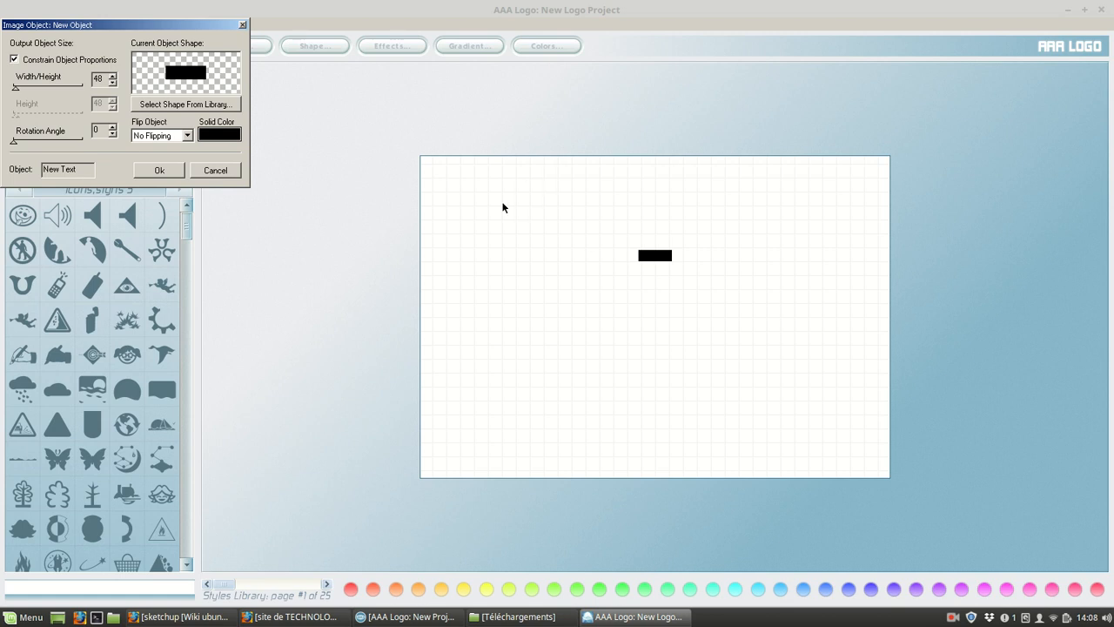
left_click(173, 174)
left_click_drag(664, 259, 462, 269)
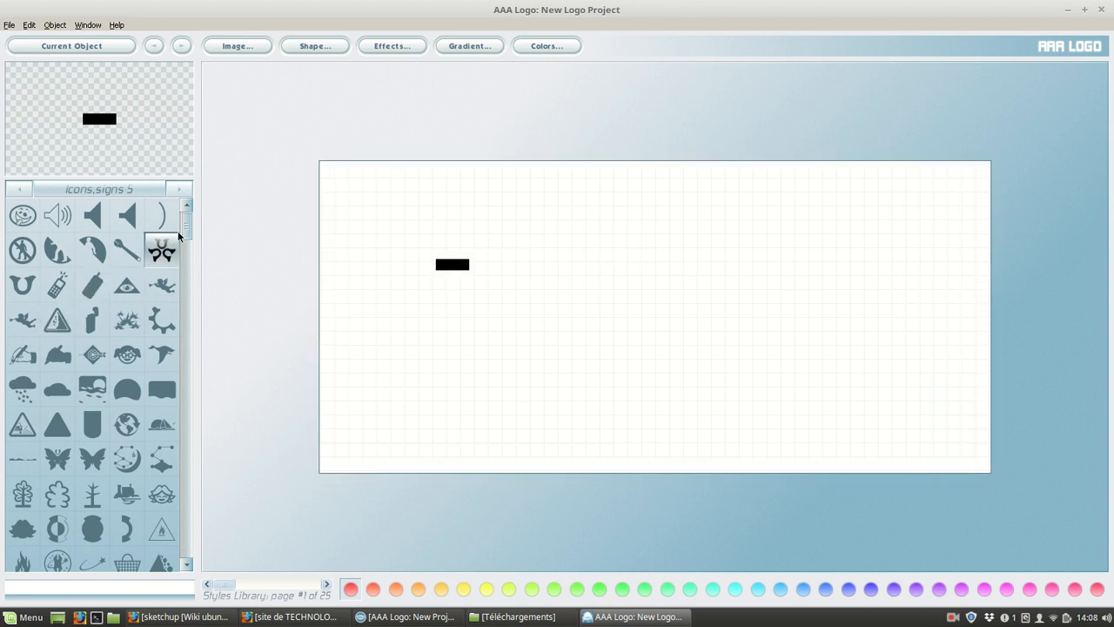
Change the black rectangle's shape to the brush-stroke apple outline from the Cartoon #1 library.
left_click_drag(184, 228, 196, 388)
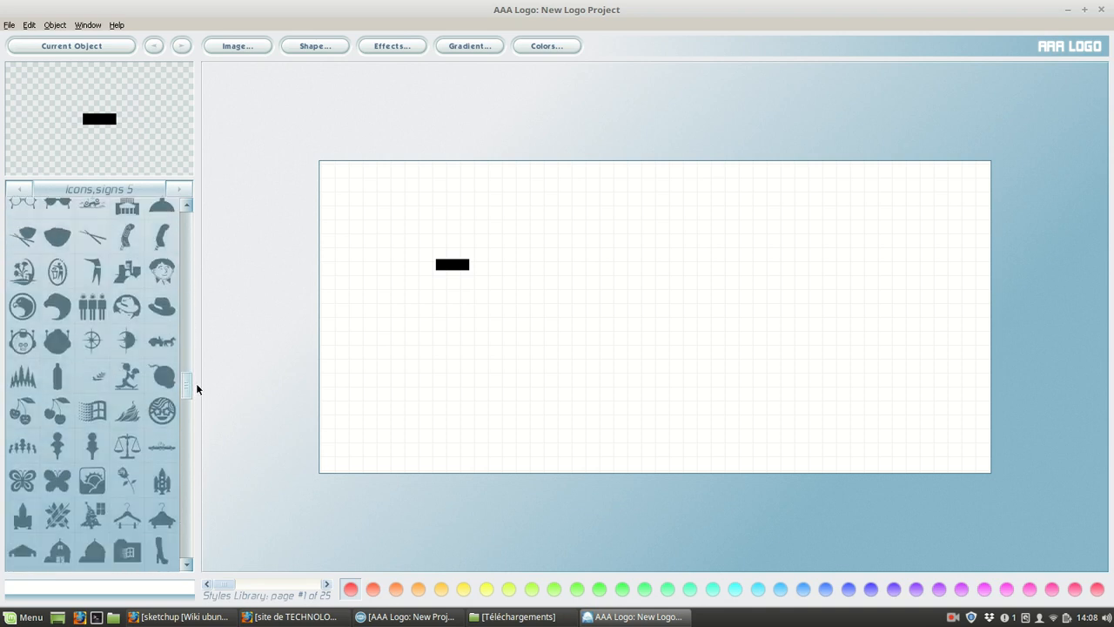
left_click(178, 189)
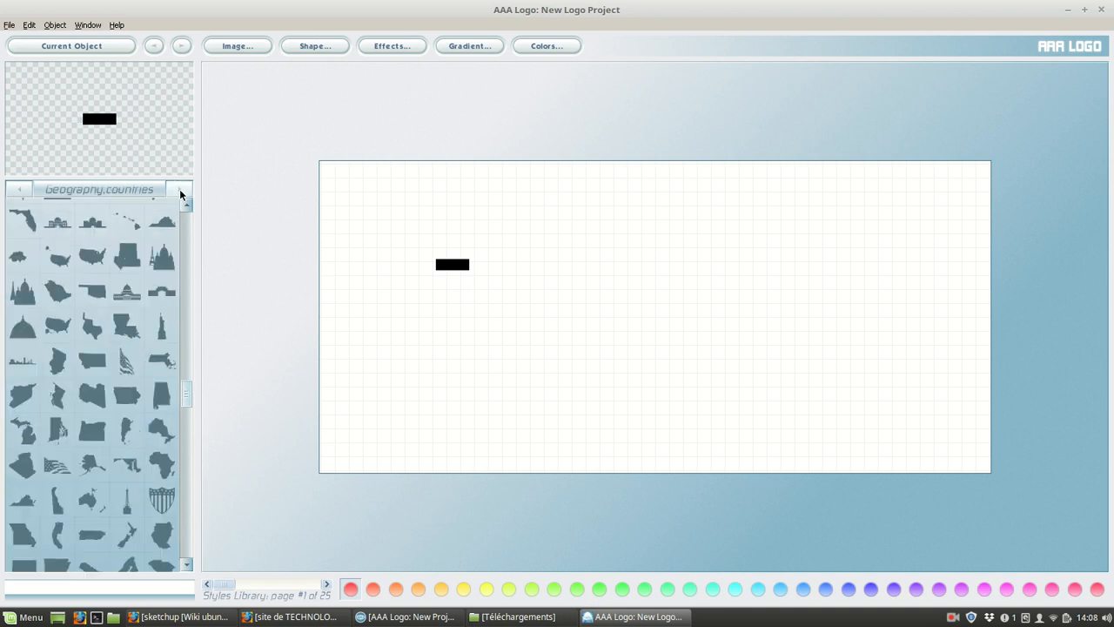
left_click(178, 188)
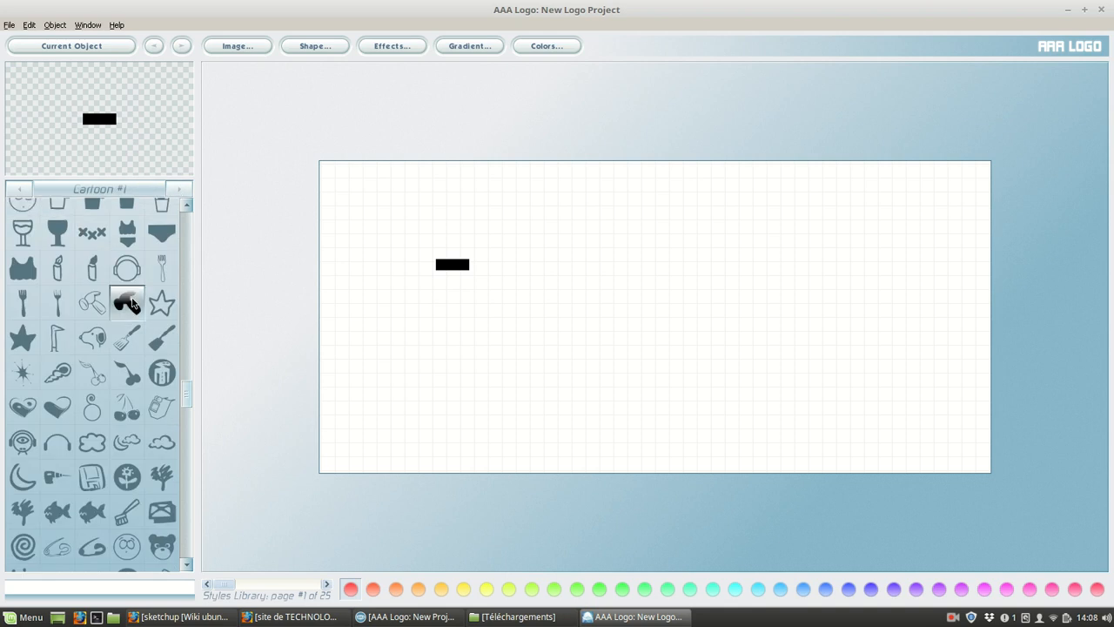
left_click_drag(190, 388, 182, 273)
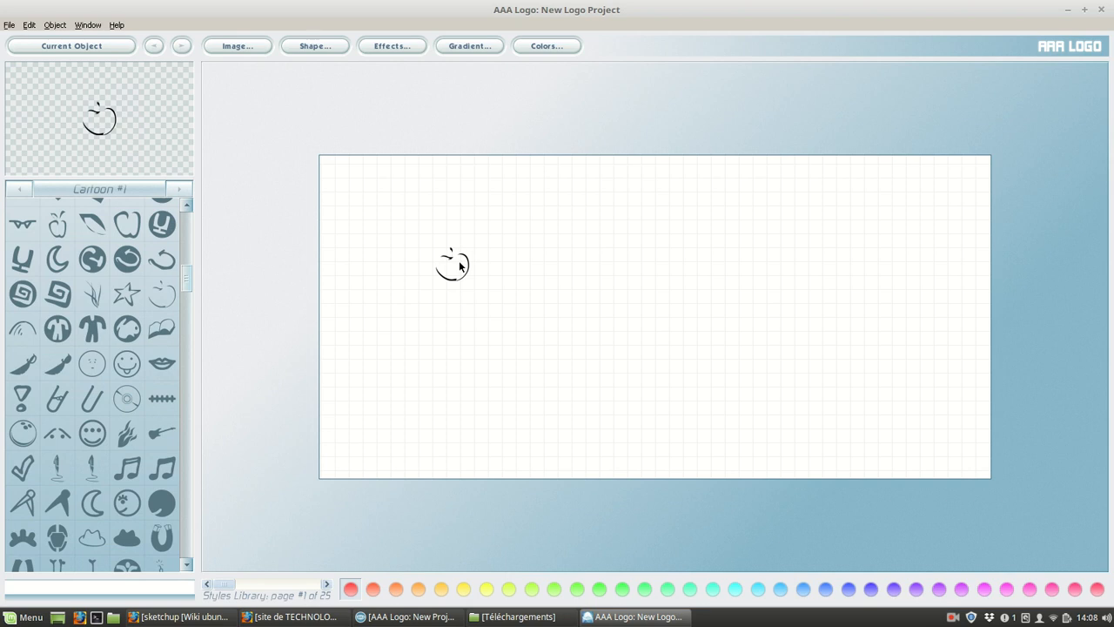
Enlarge the apple outline proportionally to a width/height of 376 and set its rotation angle to 10.
left_click(244, 46)
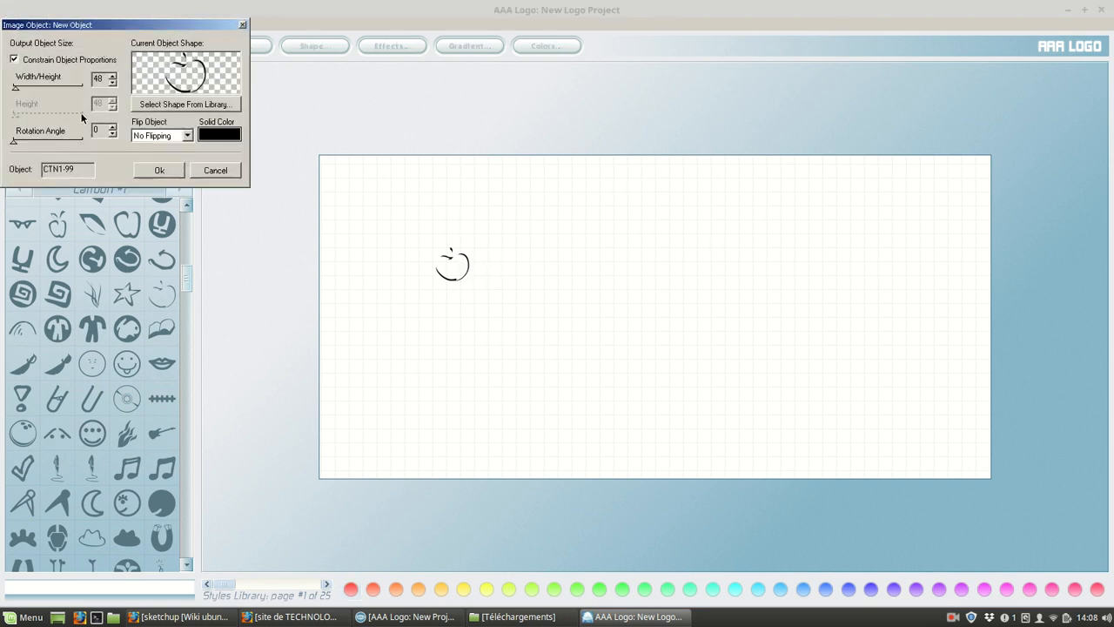
left_click_drag(210, 26, 233, 136)
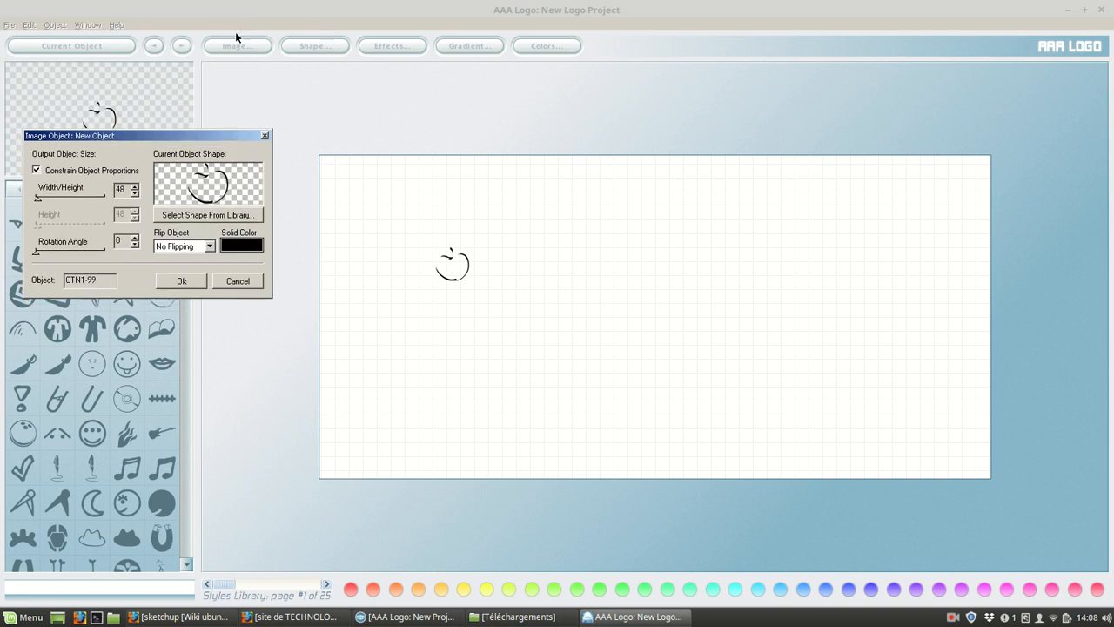
left_click_drag(38, 196, 60, 199)
mouse_move(36, 252)
left_mouse_down()
mouse_move(48, 258)
mouse_move(38, 257)
left_mouse_up()
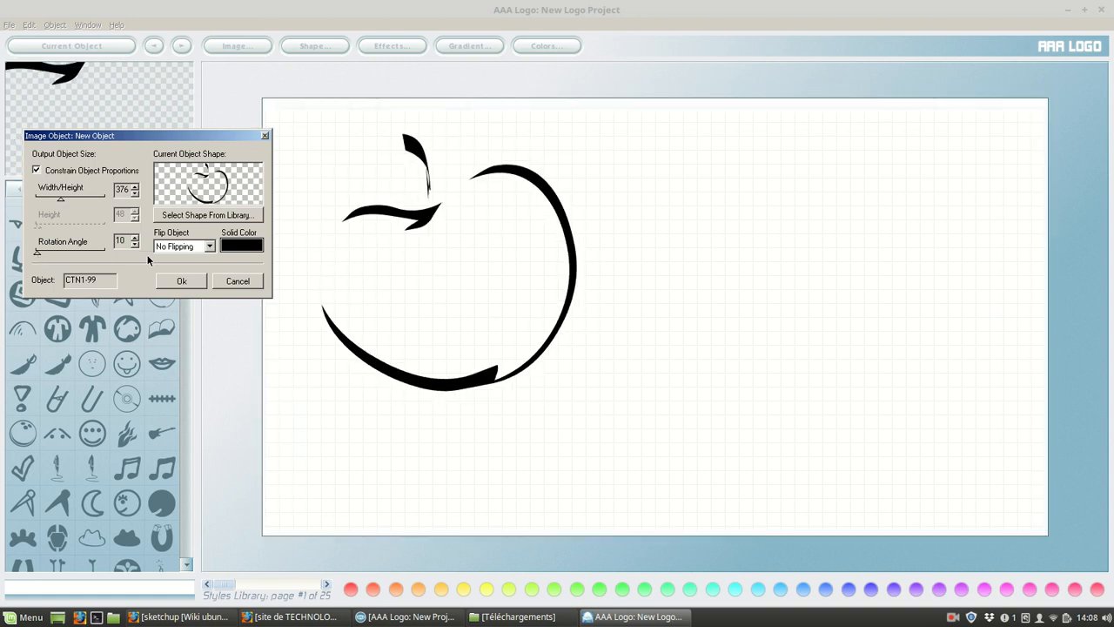
Set the apple's solid color to blue (RGB 26, 26, 255) and apply the image settings.
left_click(234, 250)
left_click(188, 283)
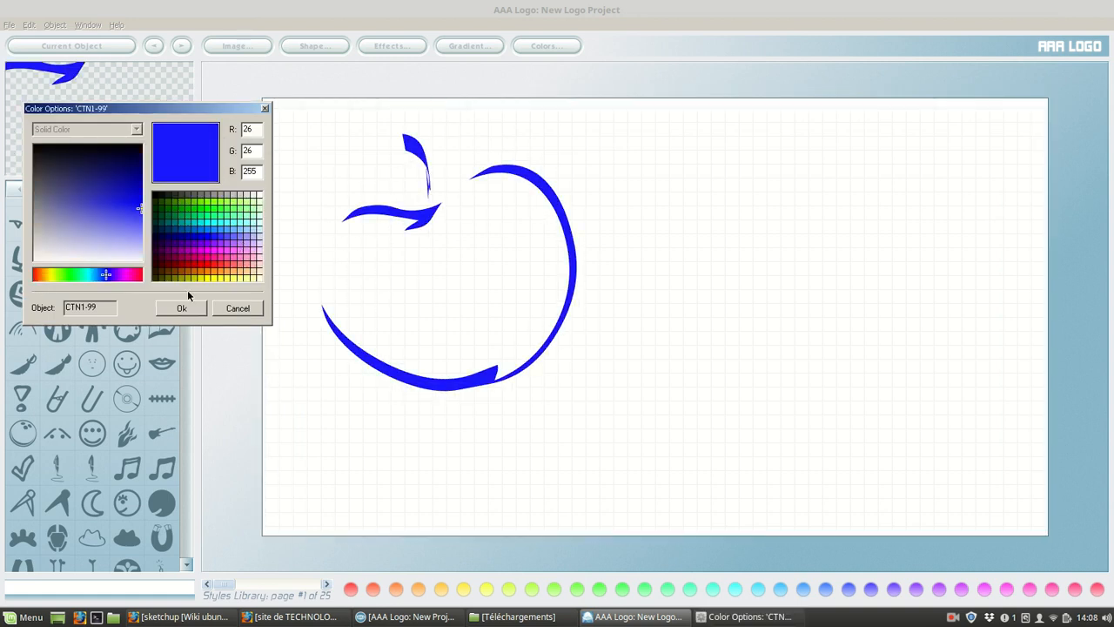
left_click(190, 302)
left_click(181, 280)
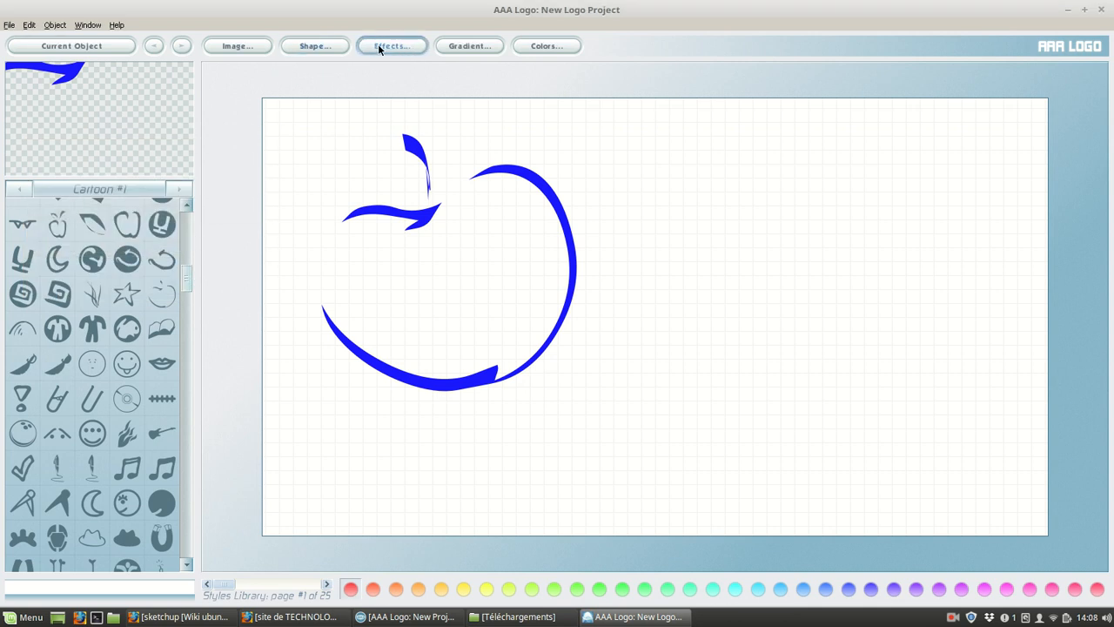
Enable an outline and a shadow on the apple, with effects strength 7 and outline sharpness 94.
left_click(381, 54)
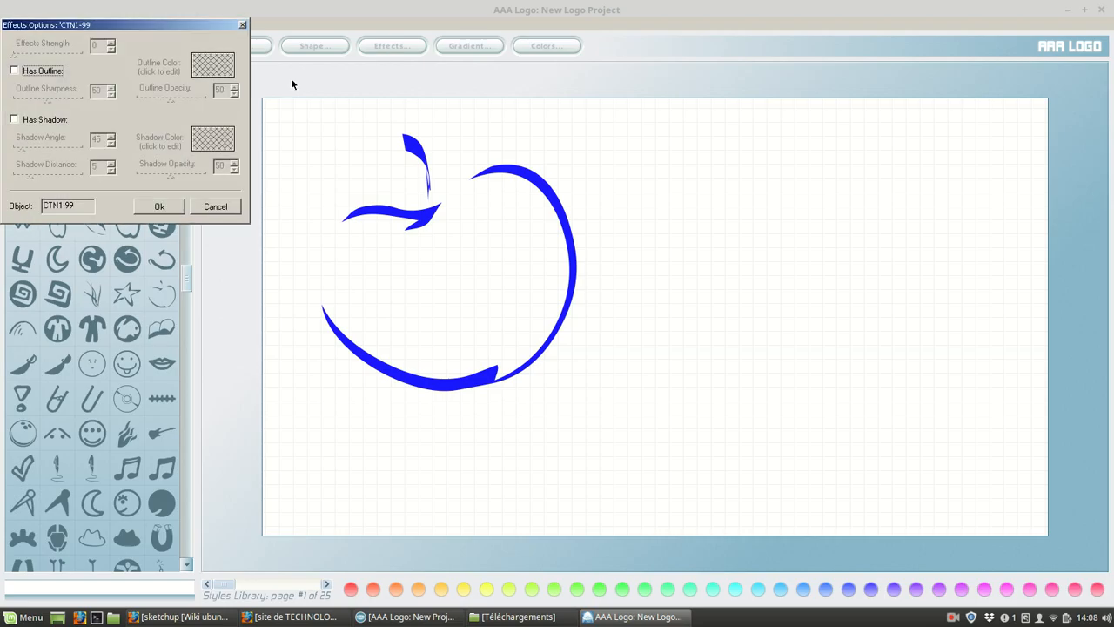
left_click(16, 72)
left_click(13, 119)
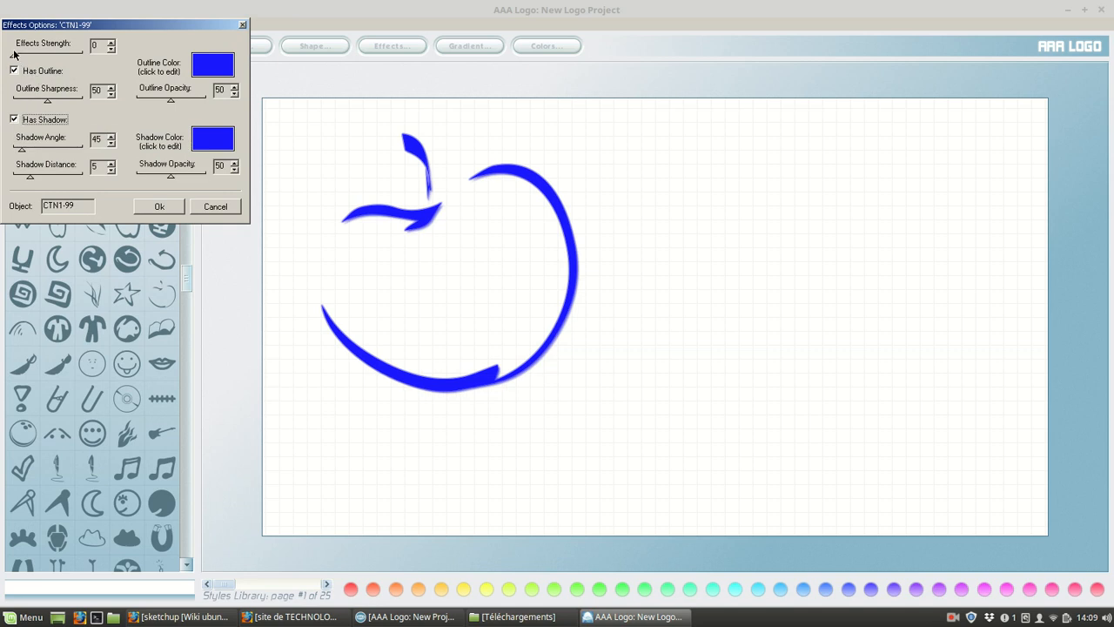
left_click_drag(12, 57, 81, 106)
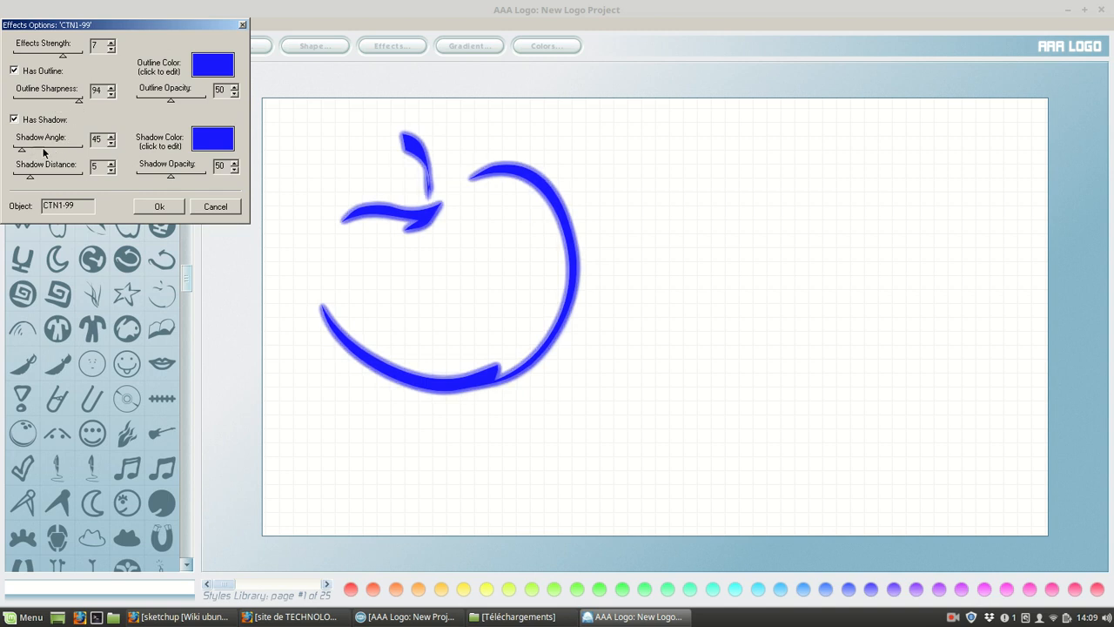
Set the apple's shadow angle to 360, shadow distance to 14 and shadow opacity to 70, and apply the effects.
left_click_drag(24, 153, 88, 152)
left_click_drag(36, 177, 64, 181)
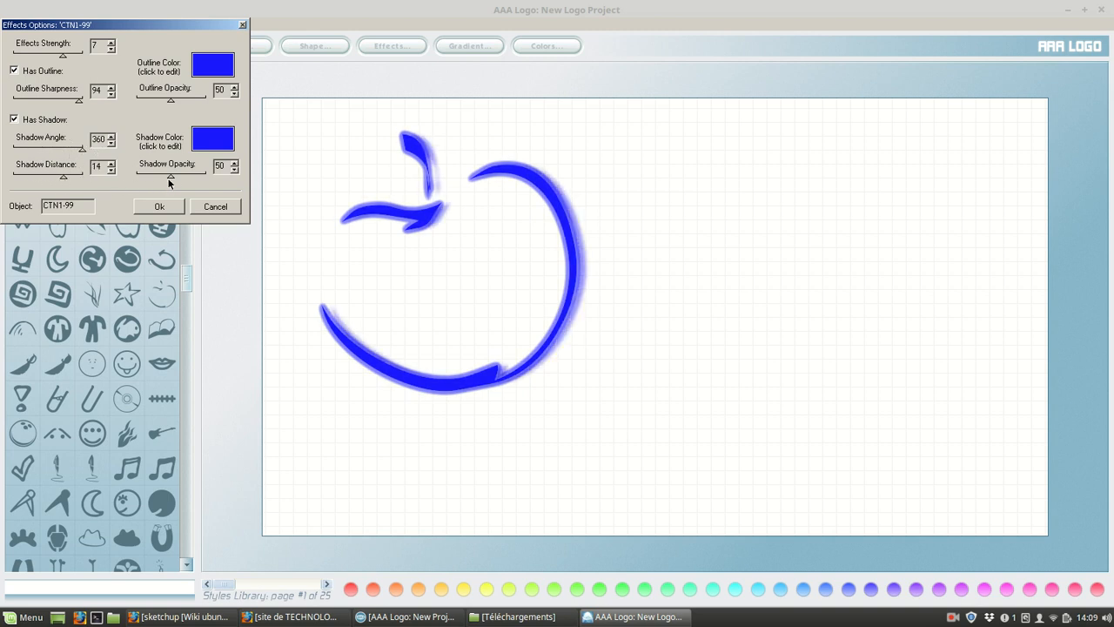
left_click_drag(173, 176, 185, 179)
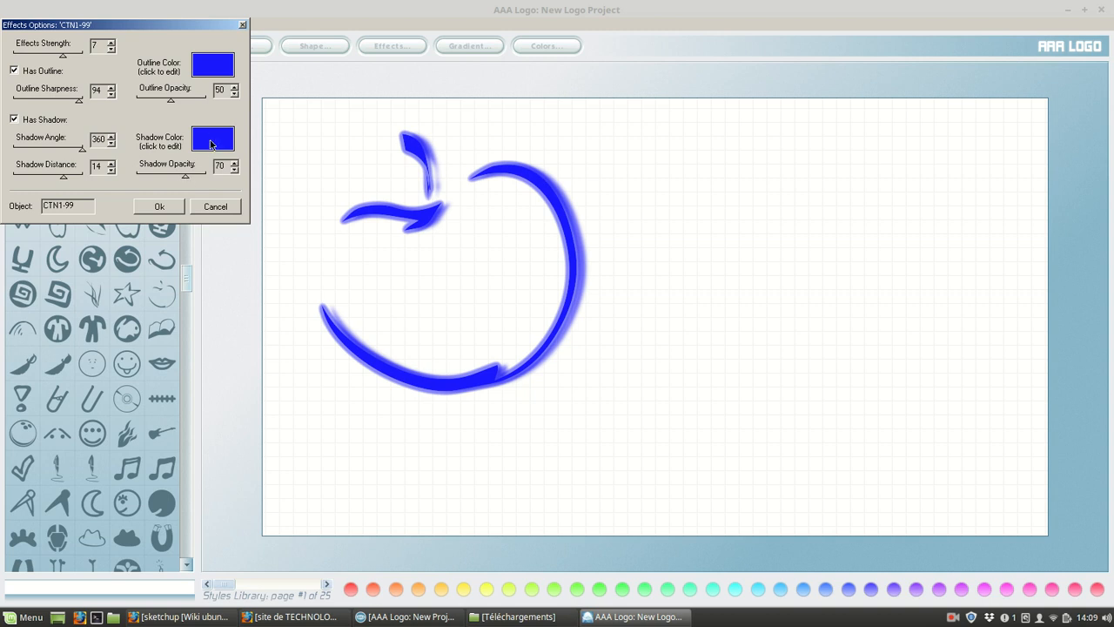
left_click(174, 99)
left_click(168, 206)
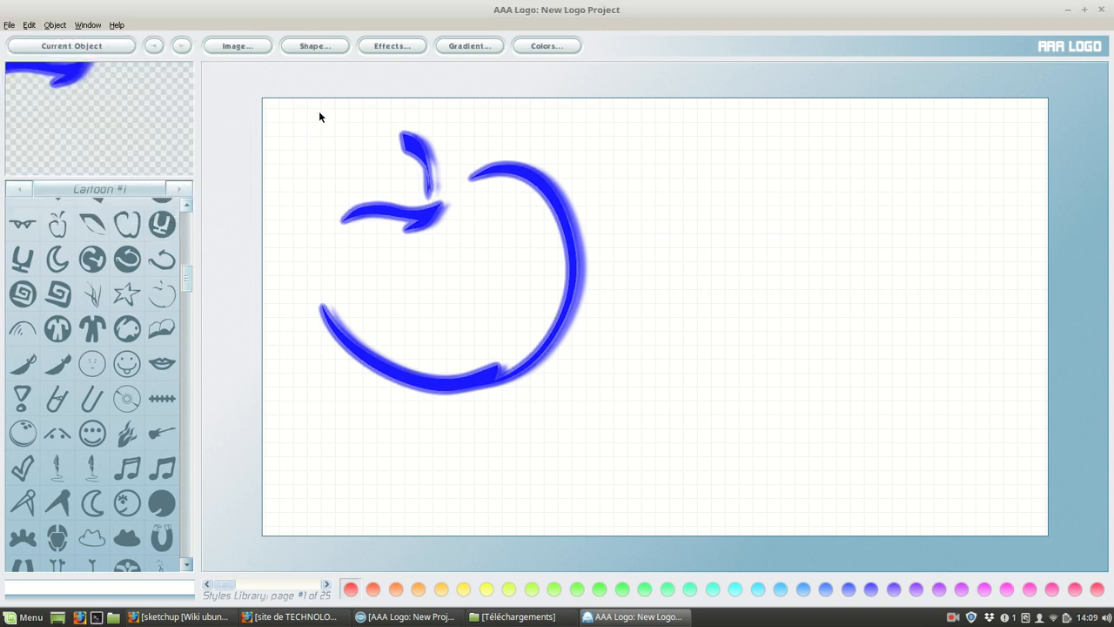
Apply a gradient overlay to the apple and reduce the opacity of the second gradient color.
left_click(470, 47)
left_click(14, 44)
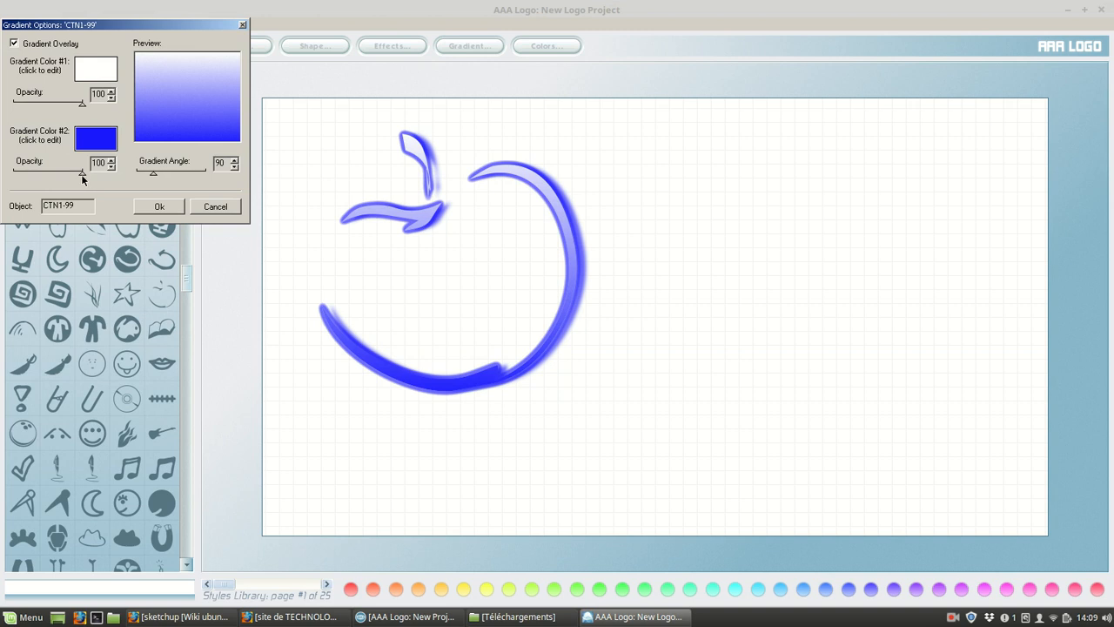
left_click_drag(82, 173, 47, 173)
left_click(153, 208)
Change the apple's Gradient Color #1 to dark red (RGB 201, 0, 0).
left_click(539, 48)
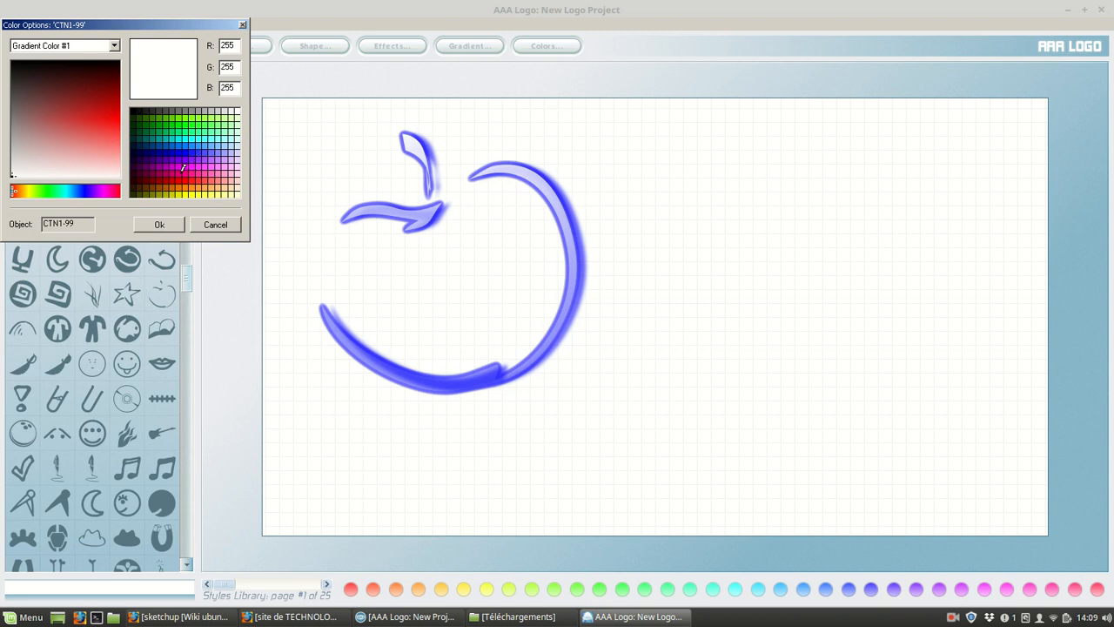
left_click(181, 166)
left_click(174, 180)
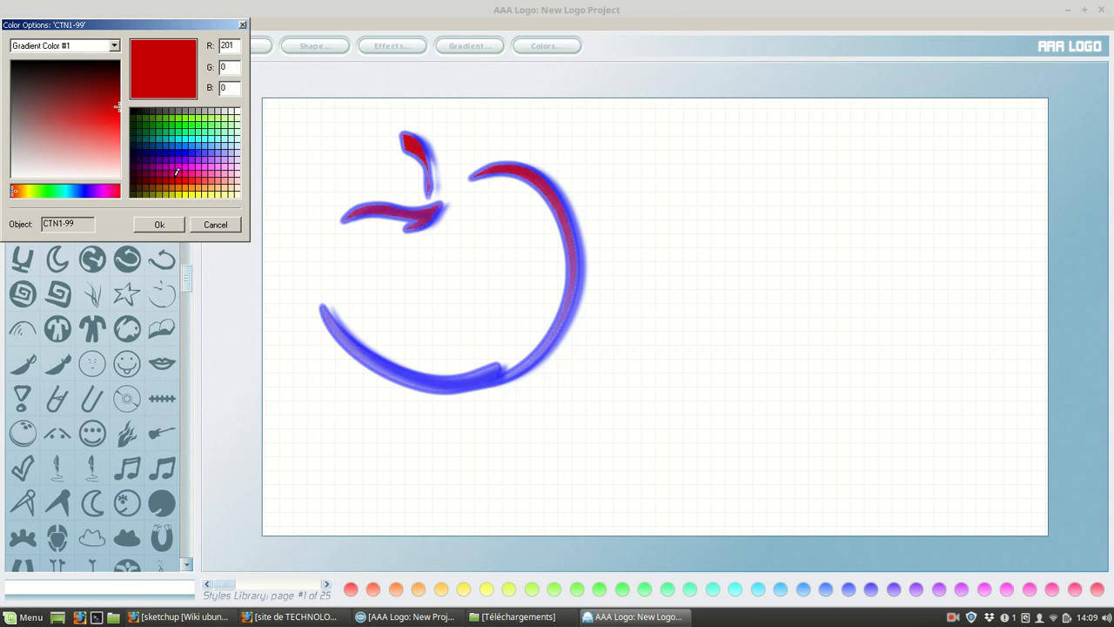
left_click(159, 225)
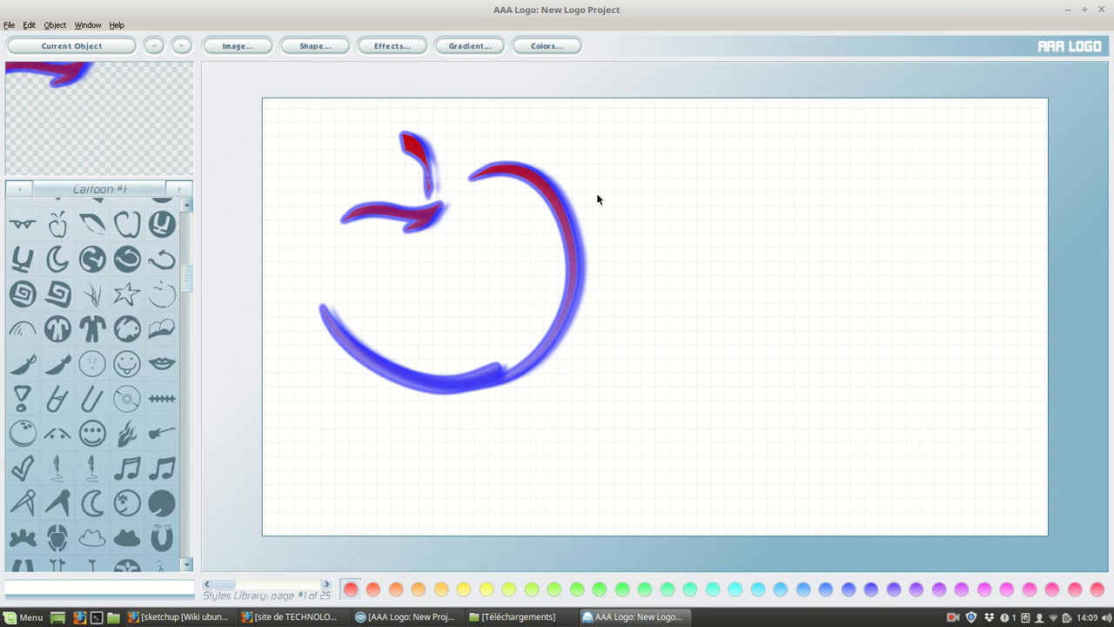
Add a new image object shaped as the double music note from Cartoon #1 and move it slightly down beside the apple.
left_click(55, 24)
left_click(73, 51)
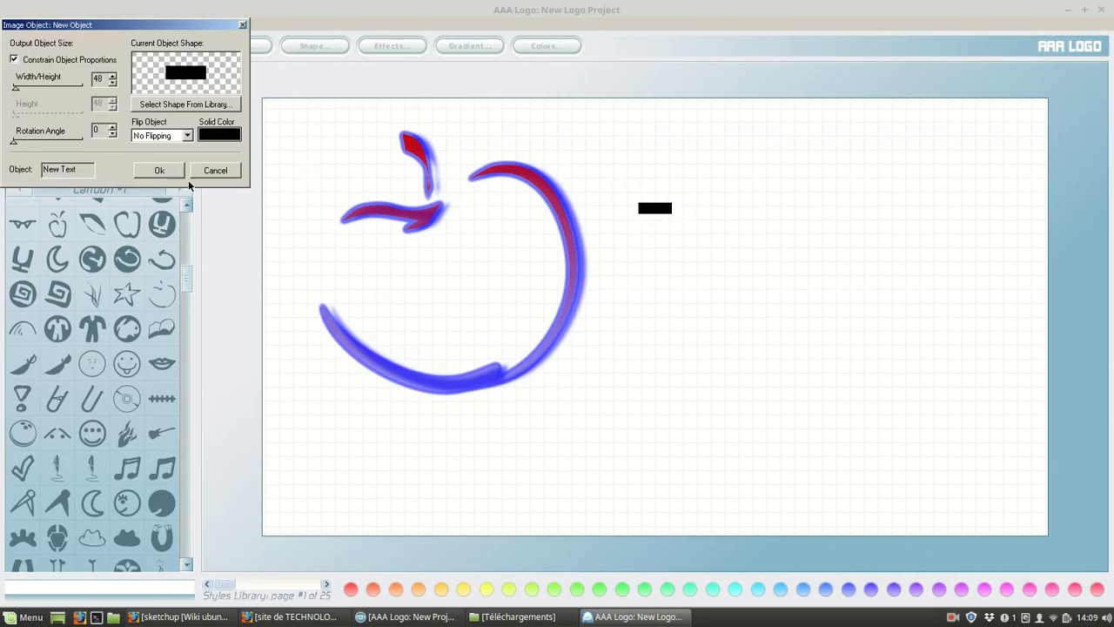
left_click(157, 170)
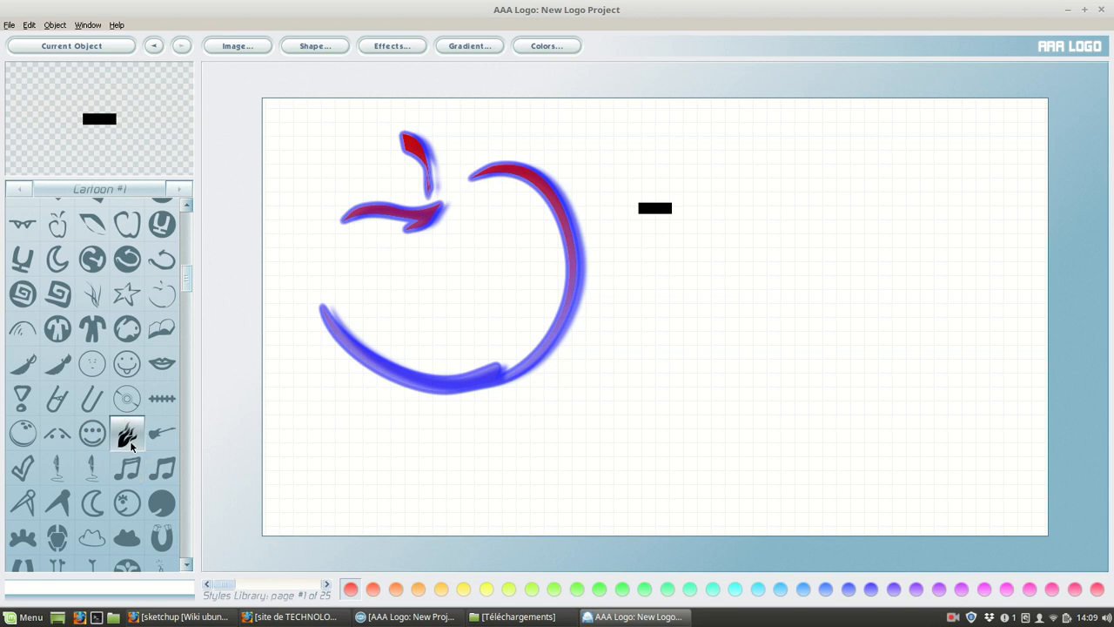
left_click(126, 470)
left_click_drag(651, 218, 648, 250)
Scale the music note proportionally to a width and height of 336, after trying a stretched width without constrained proportions.
left_click(236, 53)
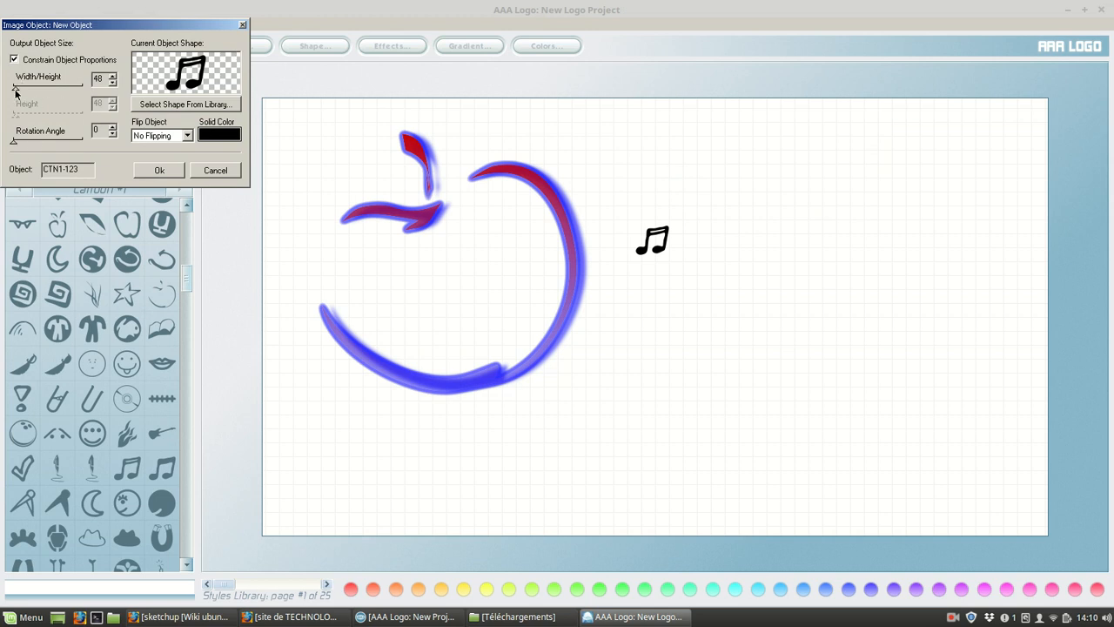
left_click(13, 59)
left_click_drag(15, 87, 44, 90)
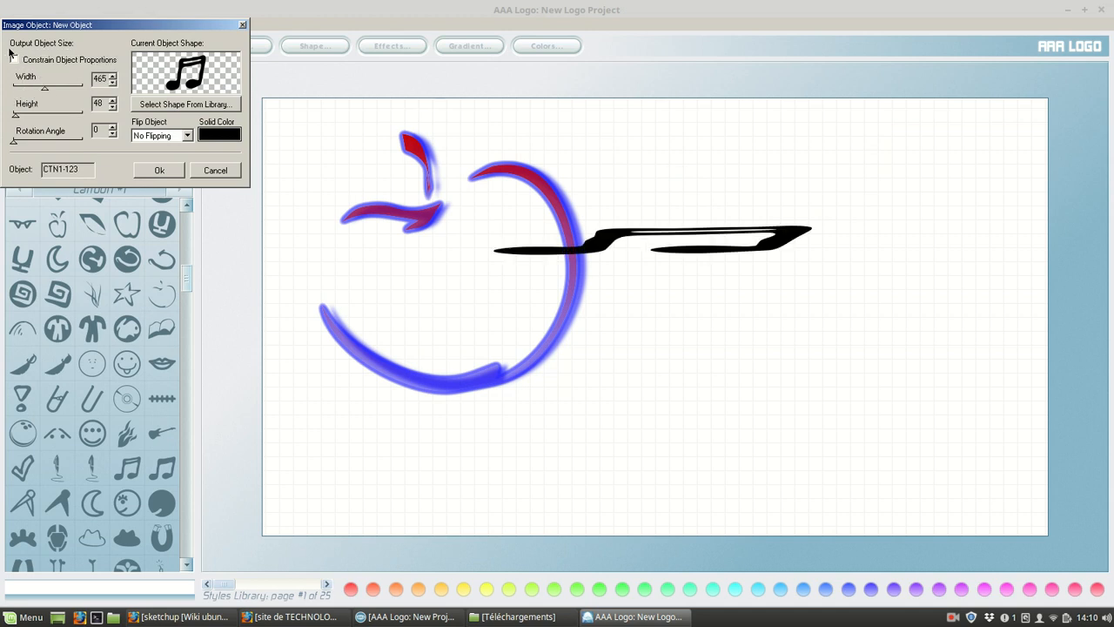
left_click(14, 60)
left_click_drag(43, 92, 40, 88)
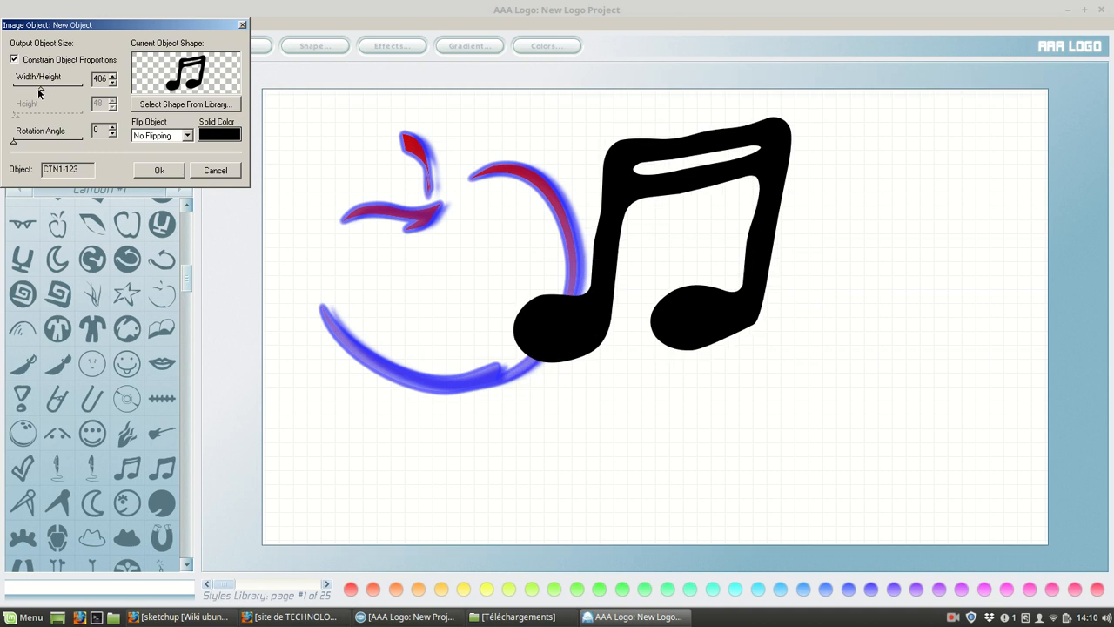
Change the music note's solid color to deep pink and move the note over the right side of the apple.
left_click(222, 135)
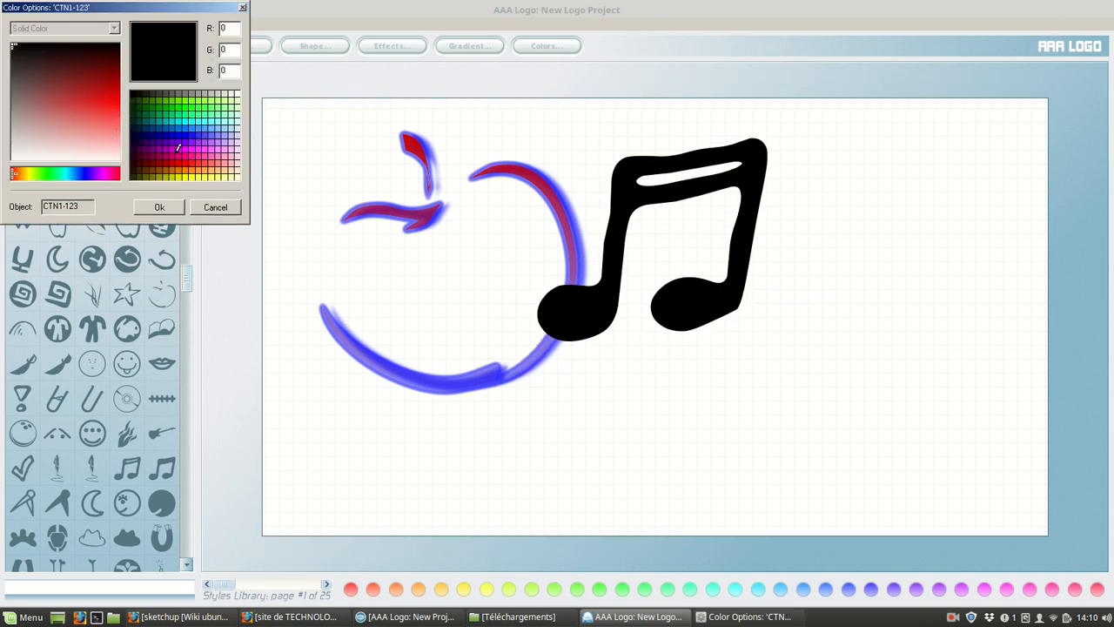
left_click(179, 150)
left_click(162, 208)
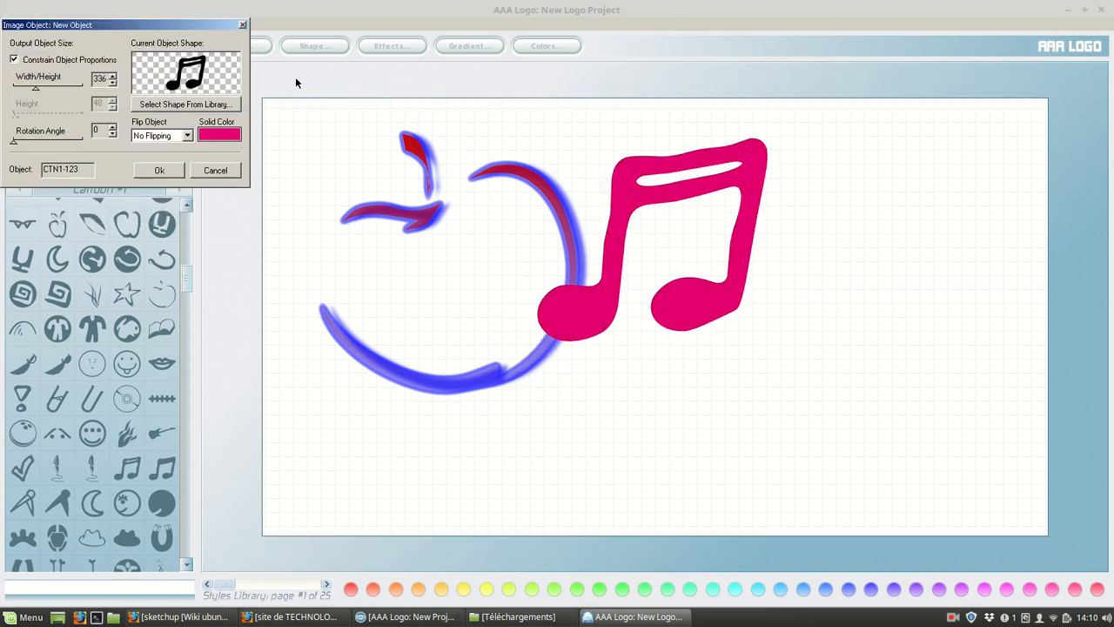
left_click(168, 171)
left_click_drag(644, 230, 555, 272)
left_click_drag(512, 241, 483, 165)
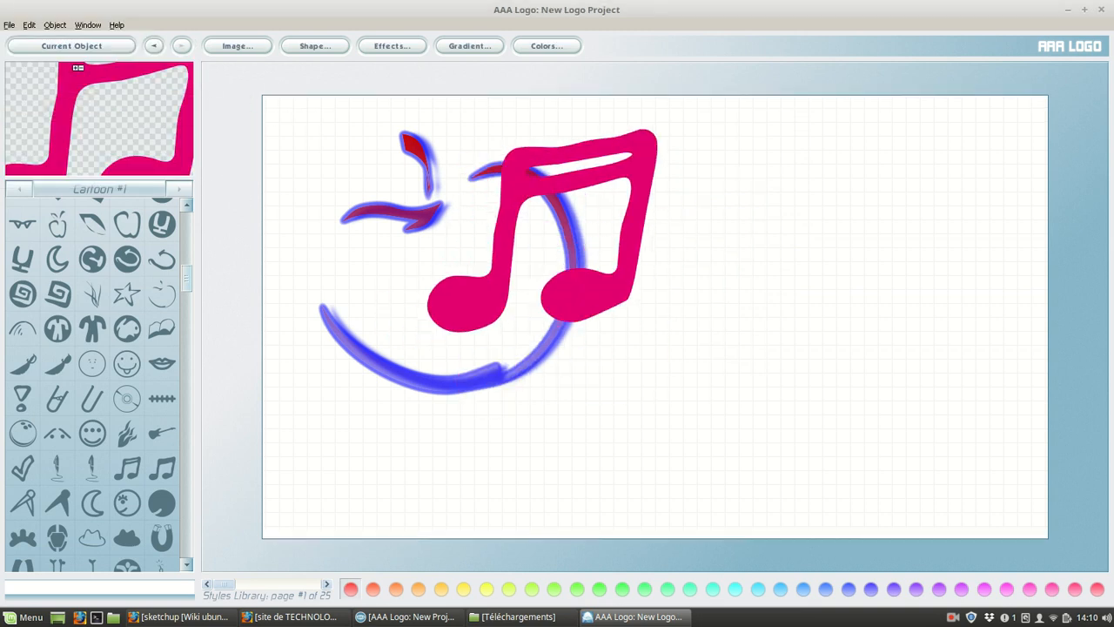
Remove the pink music note from the logo.
left_click(54, 26)
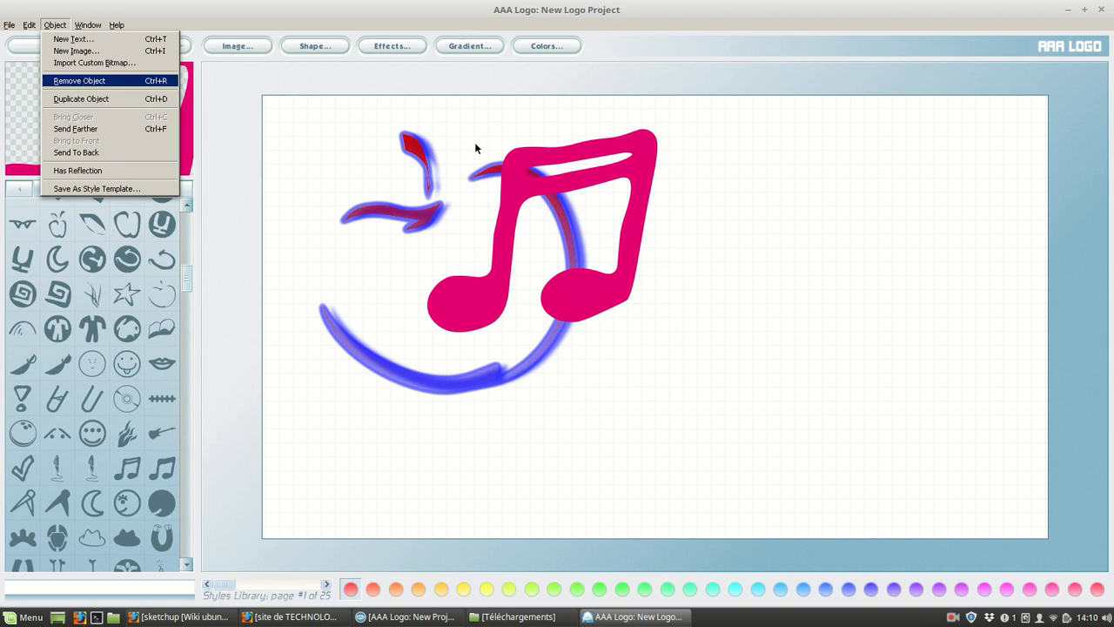
left_click(513, 182)
left_click(54, 25)
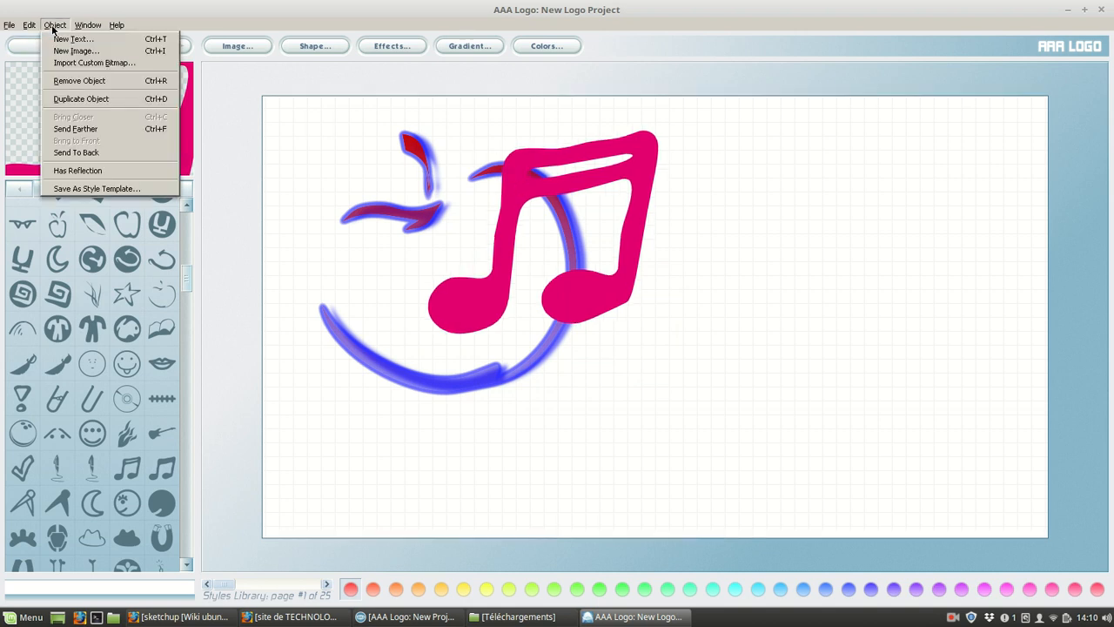
left_click(100, 84)
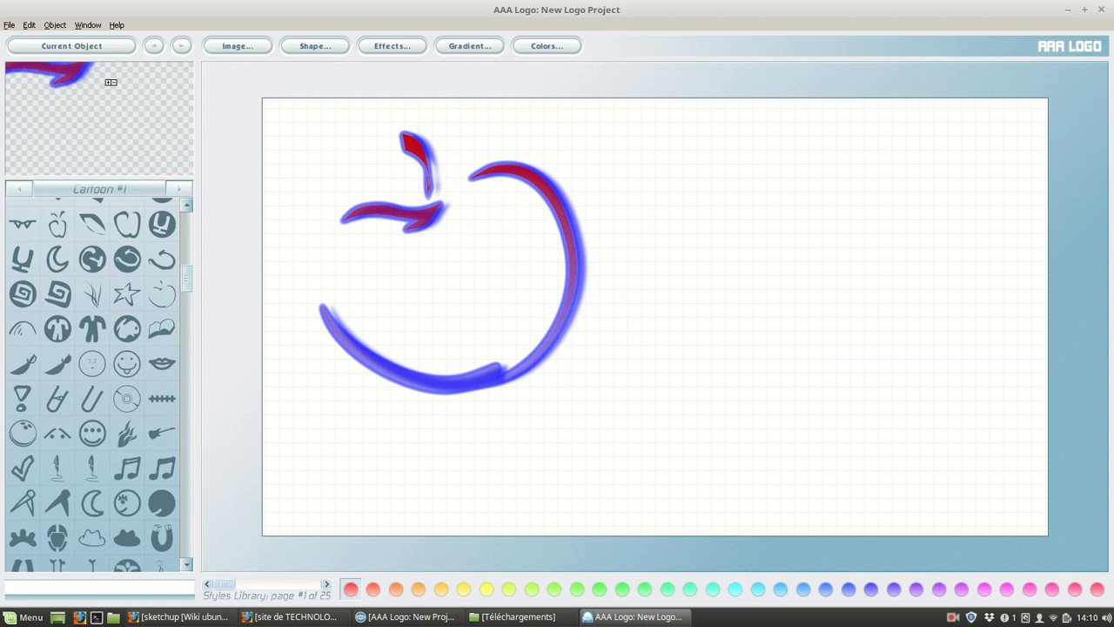
Add a new text object reading "sfs<fdsfsfs<" and set its font size to 85.
left_click(53, 25)
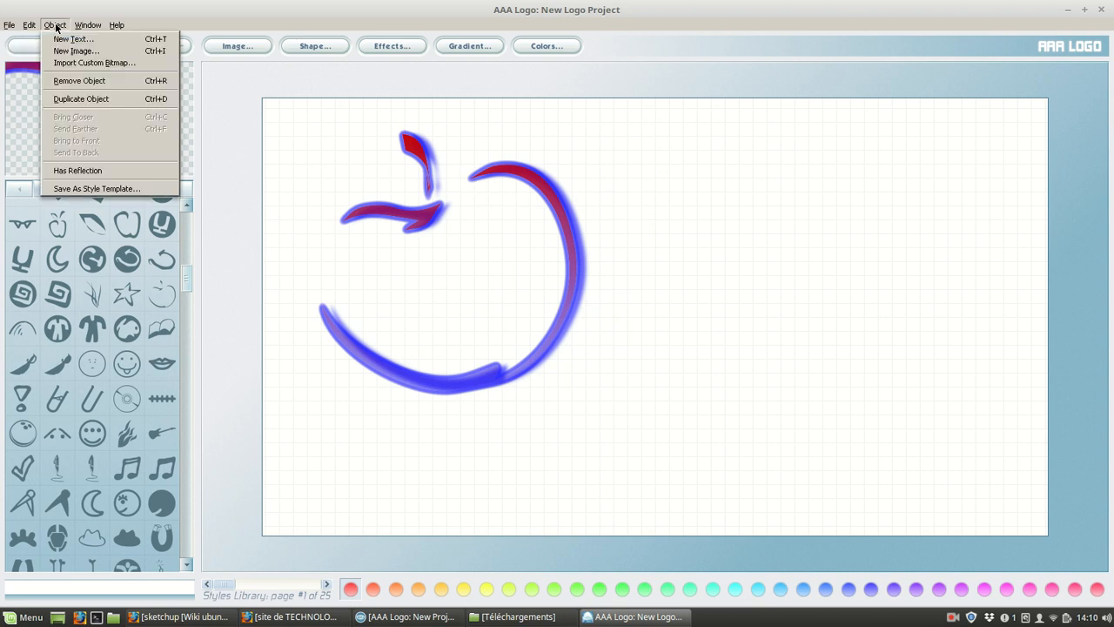
left_click(65, 38)
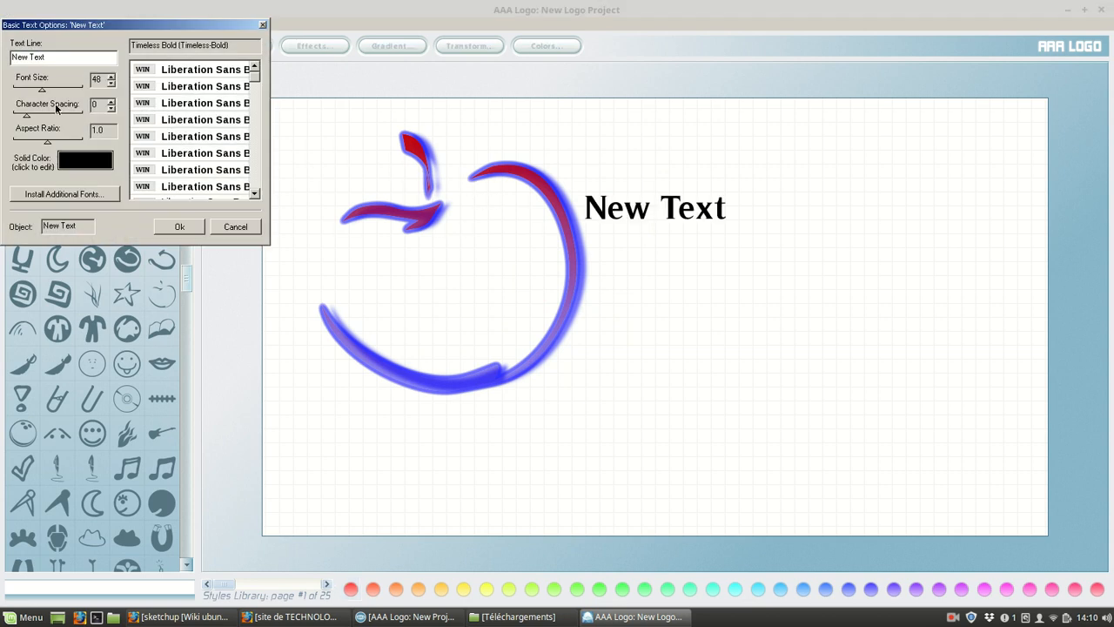
left_click_drag(62, 55, 12, 67)
type("sfs<fdsfsfs<")
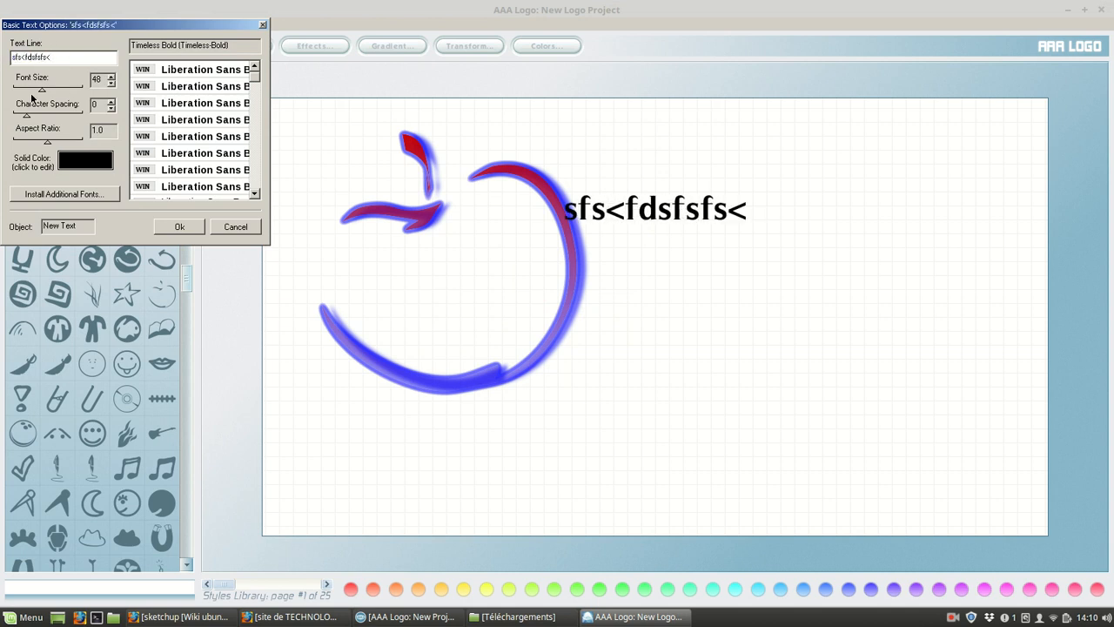
left_click_drag(42, 92, 73, 93)
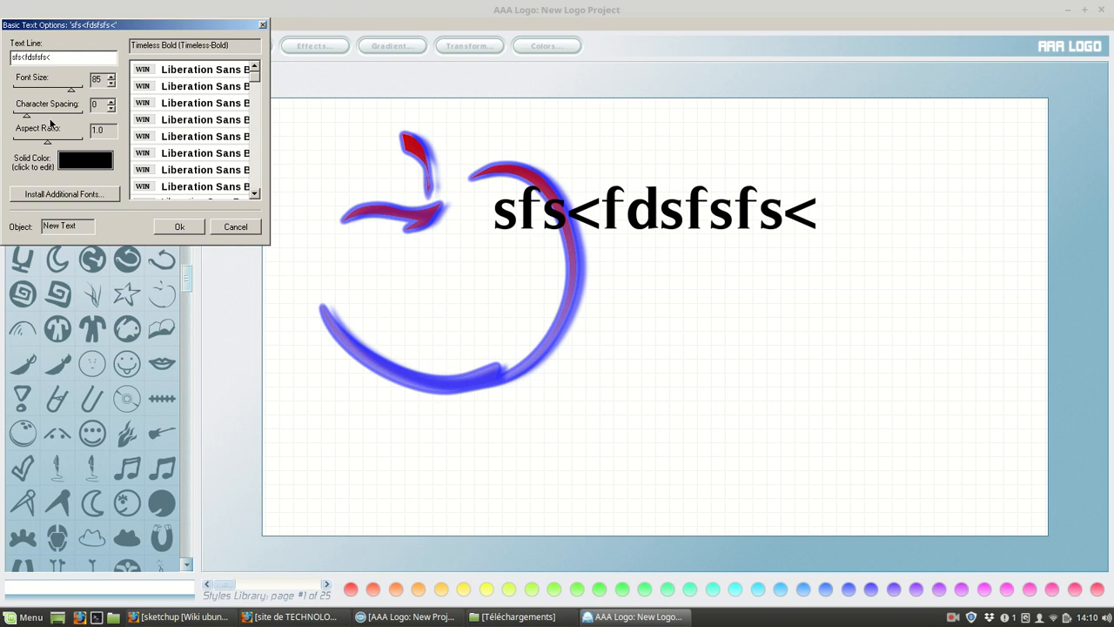
Set the text's solid color to bright blue (RGB 26, 140, 255) and apply the text options.
left_click(77, 165)
left_click(202, 144)
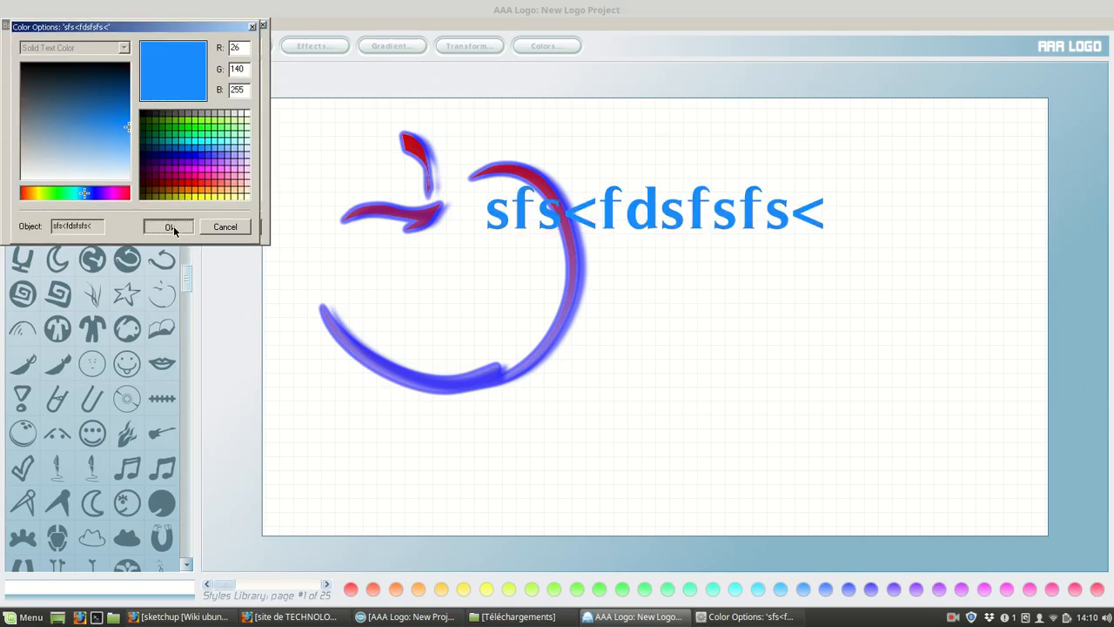
left_click(169, 226)
left_click(179, 228)
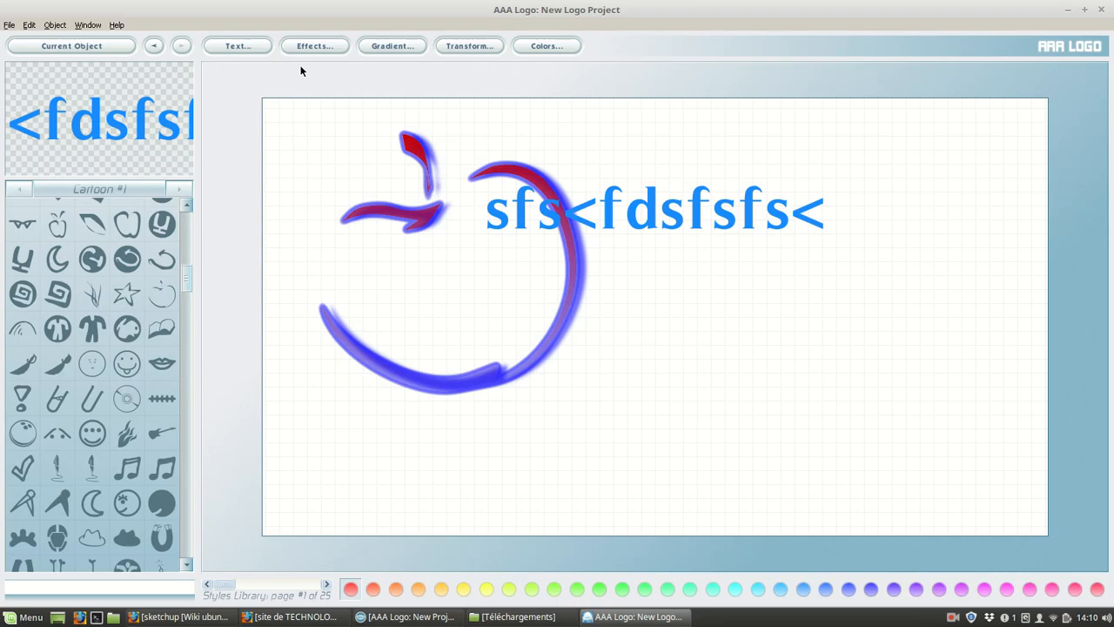
Give the blue text an outline with effects strength 9 and move it to the upper right of the apple.
left_click(302, 49)
left_click(47, 76)
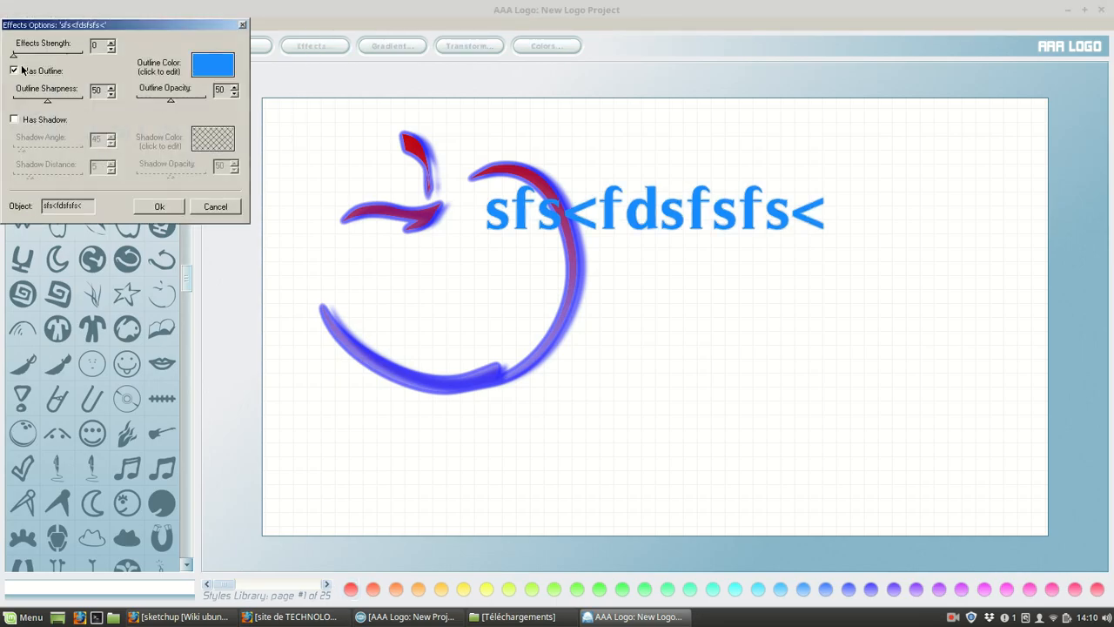
left_click_drag(15, 59, 78, 56)
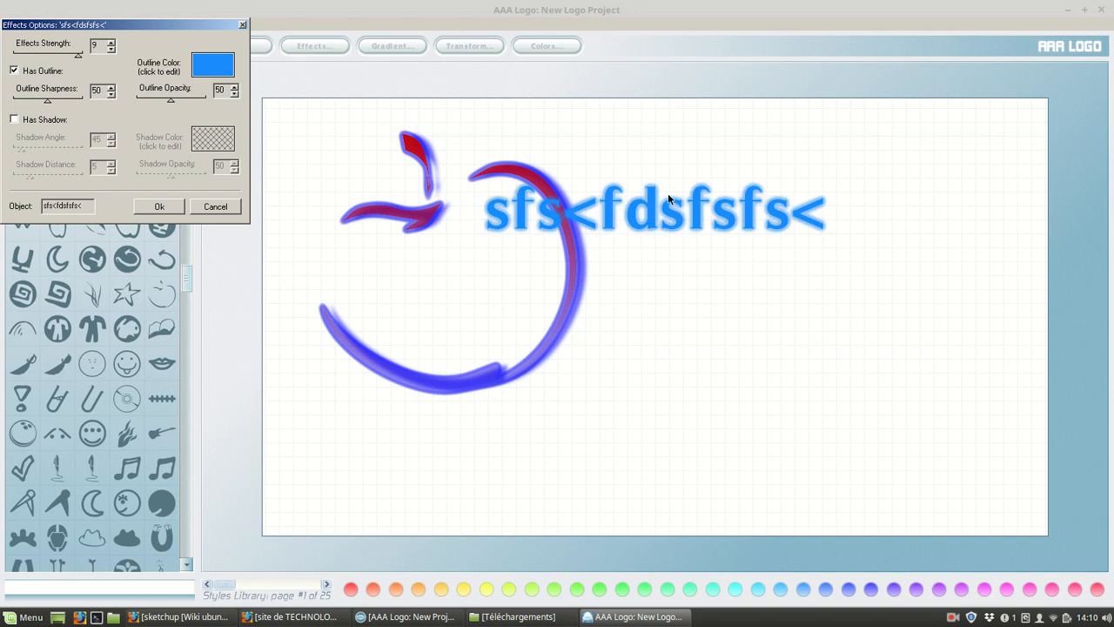
left_click(161, 207)
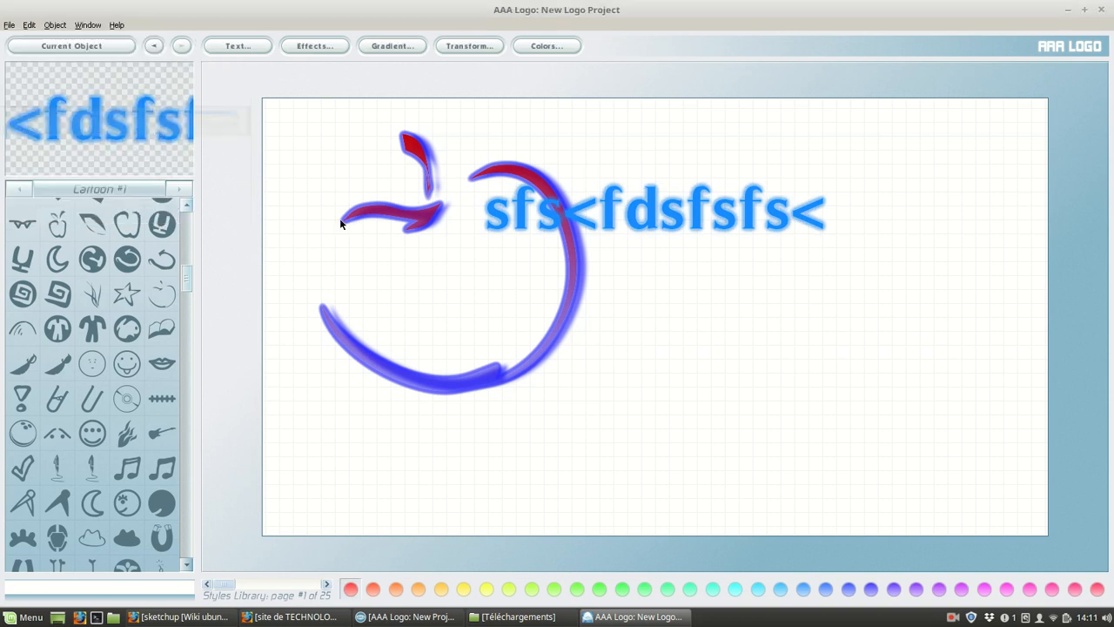
mouse_move(607, 222)
left_mouse_down()
mouse_move(585, 261)
mouse_move(458, 302)
mouse_move(435, 327)
mouse_move(459, 357)
left_mouse_up()
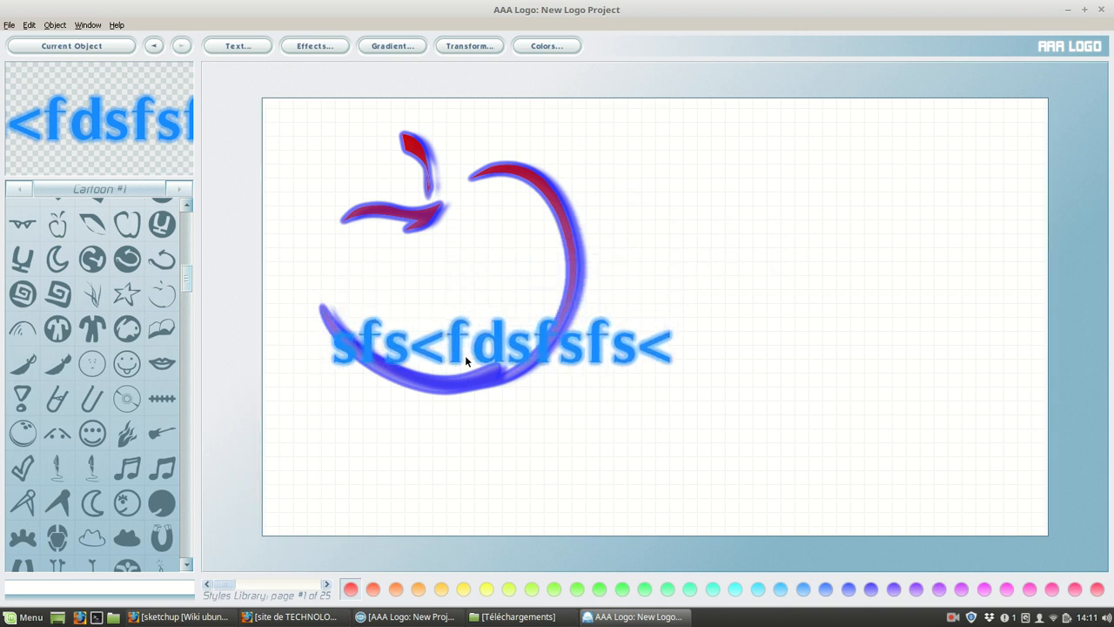
mouse_move(560, 352)
left_mouse_down()
mouse_move(622, 348)
mouse_move(610, 335)
mouse_move(638, 262)
mouse_move(699, 195)
mouse_move(700, 178)
mouse_move(671, 180)
mouse_move(673, 159)
left_mouse_up()
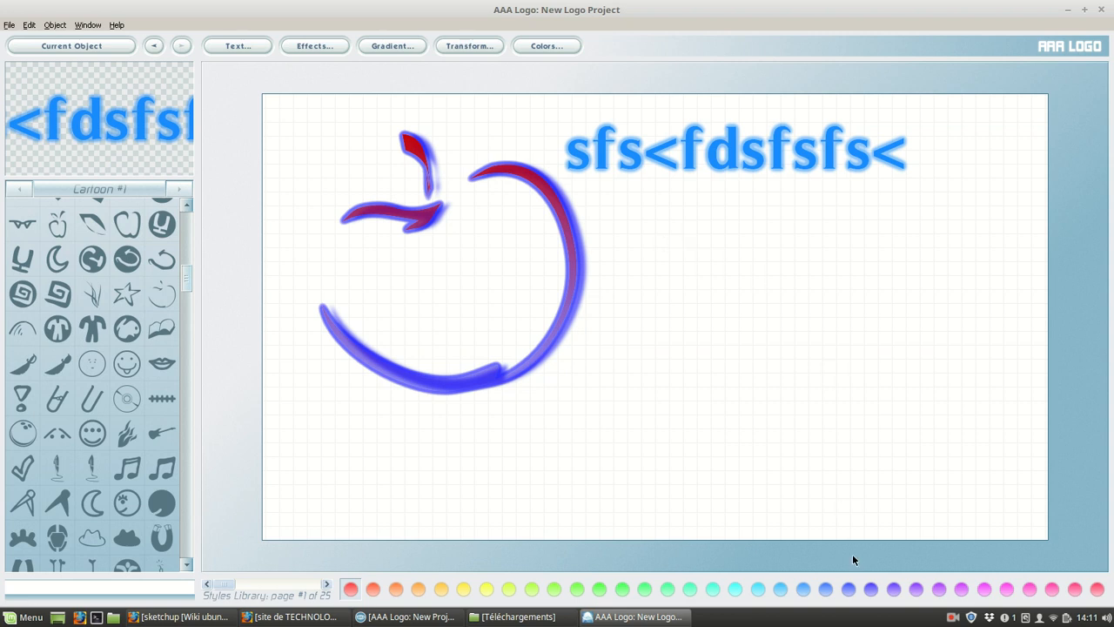
left_click(954, 618)
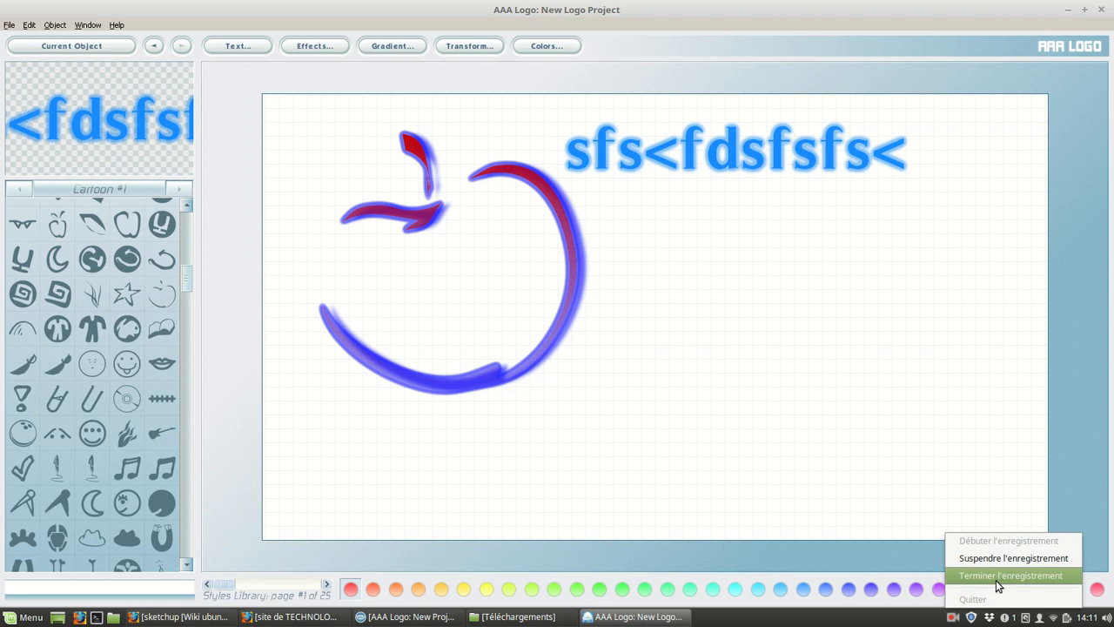